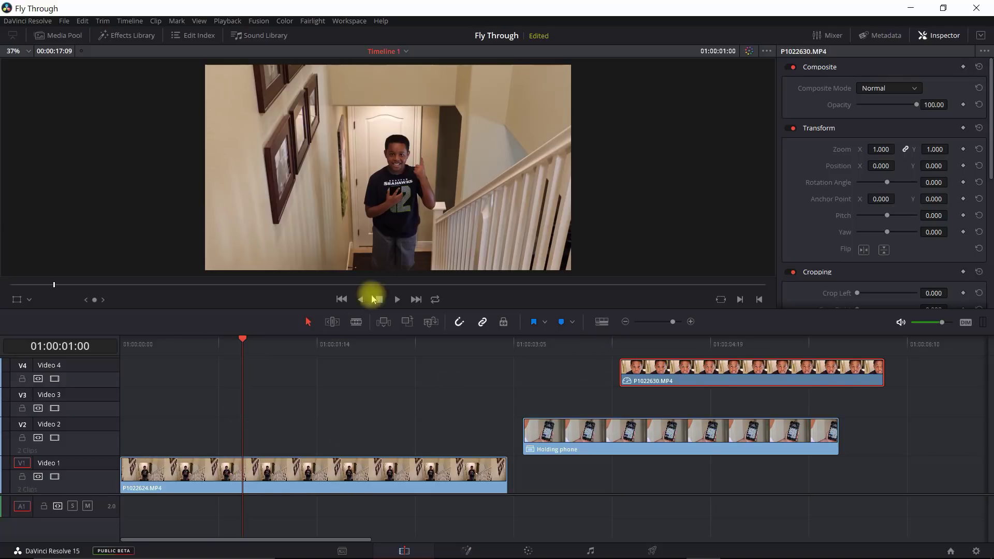
Scrub through the staircase, Holding phone and close-up face clips on the timeline to preview their content
{"action": "left_click", "coordinate": [549, 344]}
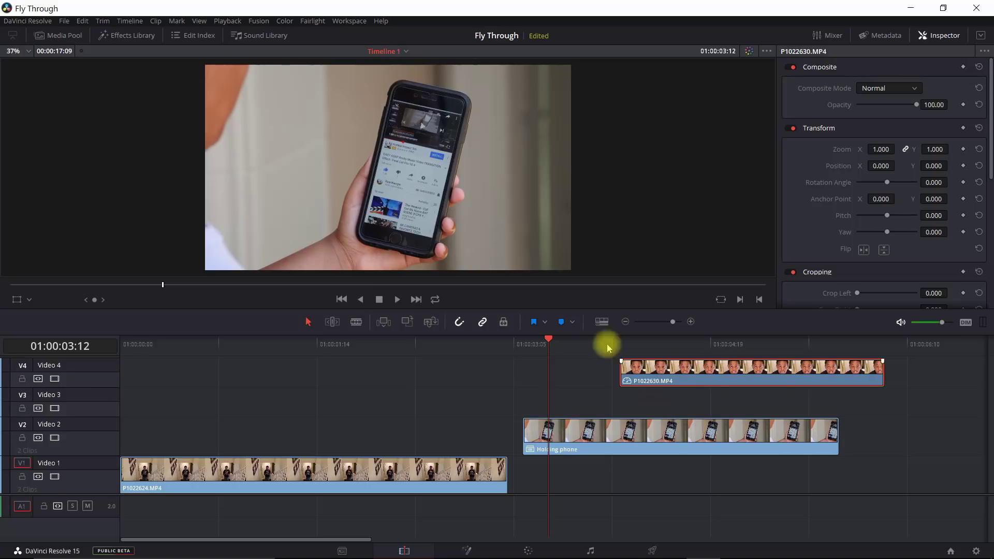
{"action": "left_click", "coordinate": [533, 345]}
{"action": "left_click", "coordinate": [568, 345]}
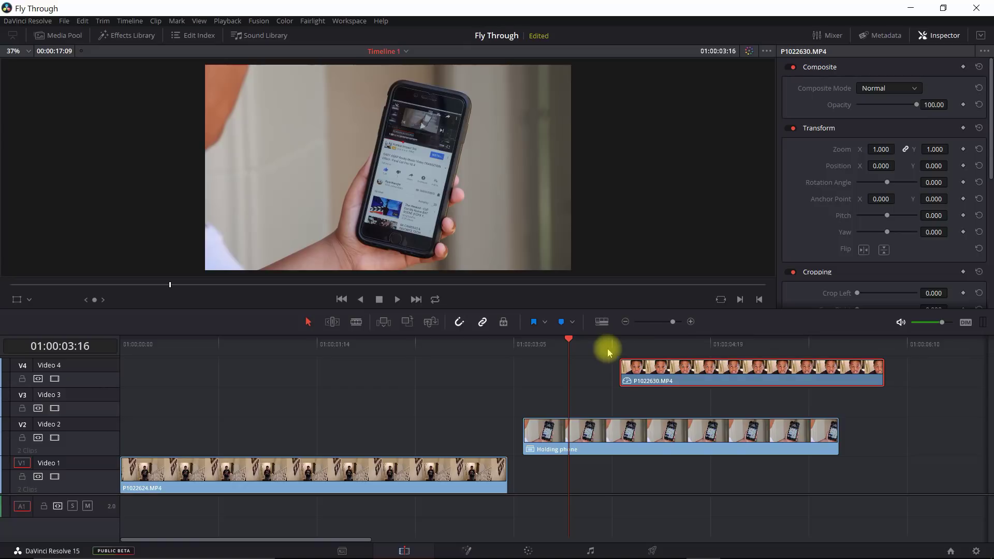
{"action": "left_click", "coordinate": [669, 346]}
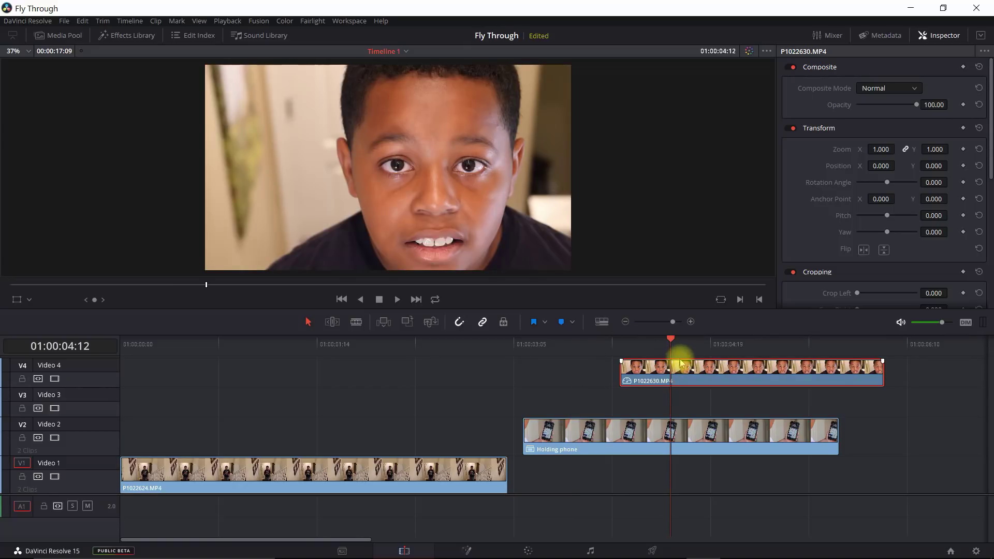
{"action": "left_click", "coordinate": [710, 347]}
{"action": "left_click", "coordinate": [762, 346]}
{"action": "left_click", "coordinate": [849, 342]}
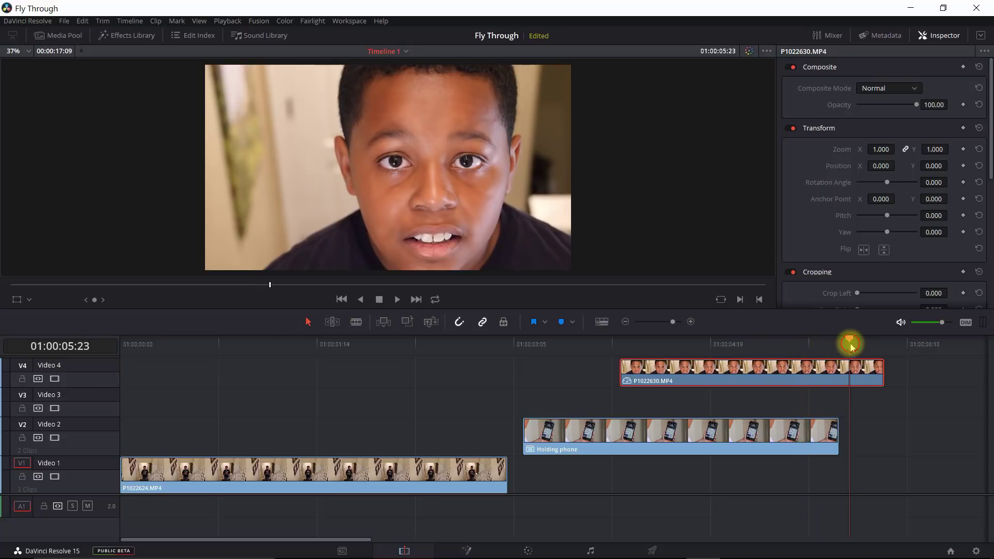
{"action": "left_click", "coordinate": [640, 341]}
{"action": "left_click", "coordinate": [696, 345]}
{"action": "left_click", "coordinate": [747, 344]}
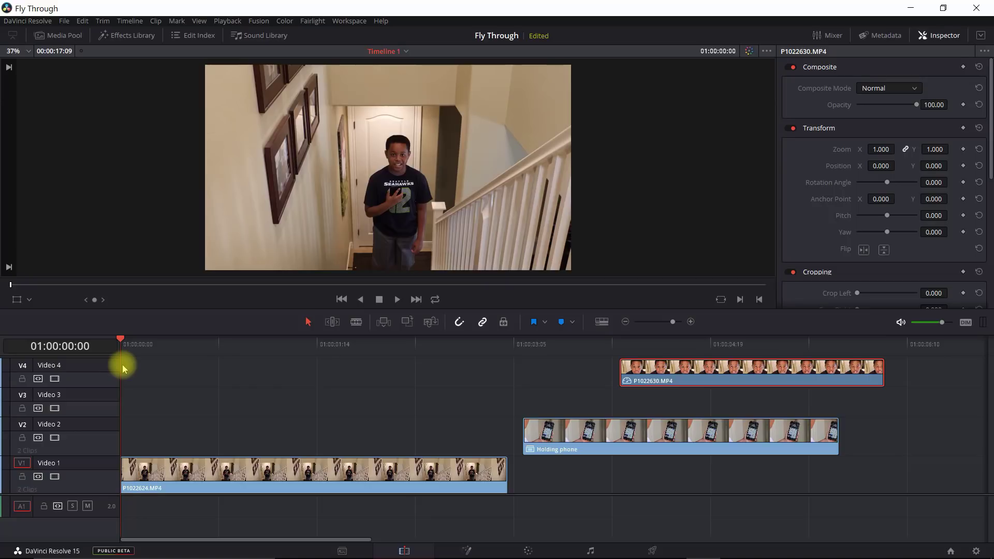
Align the end of the Holding phone clip with the end of P1022624.MP4, and shift P1022630.MP4 slightly earlier on Video 4
{"action": "left_click", "coordinate": [498, 350]}
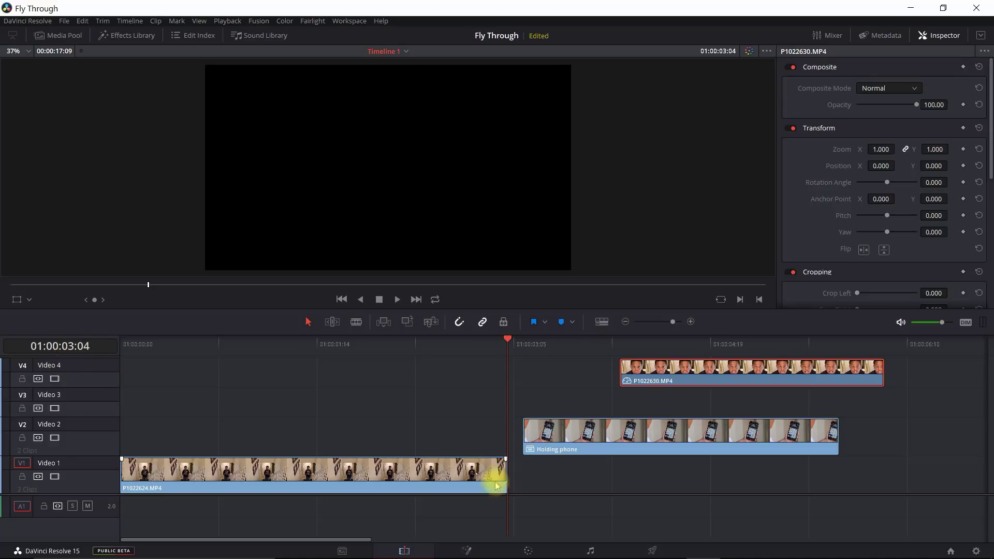
{"action": "left_click_drag", "start_coordinate": [599, 430], "coordinate": [270, 436]}
{"action": "key", "text": "Up"}
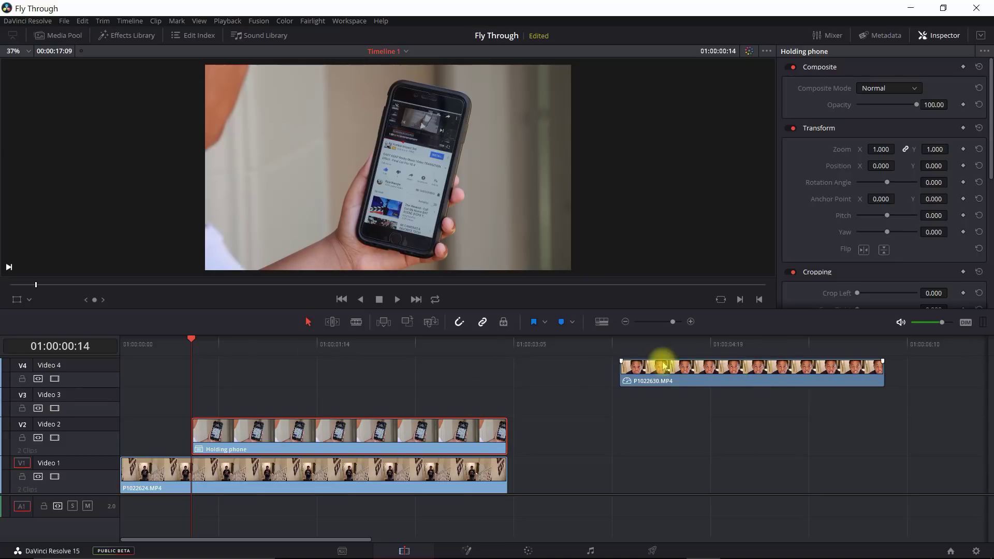
{"action": "left_click_drag", "start_coordinate": [674, 368], "coordinate": [613, 366]}
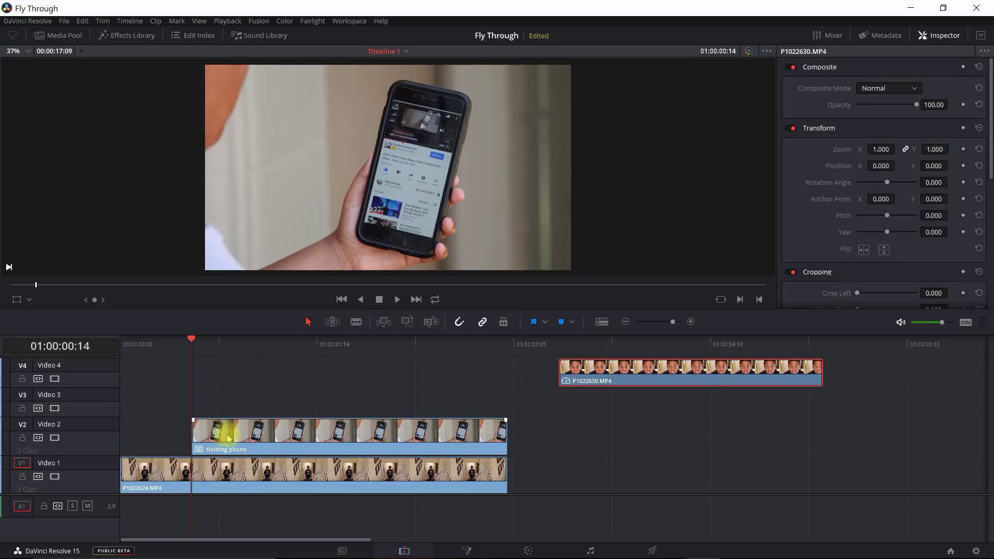
Open the Holding phone clip for color grading and add a serial node after node 01
{"action": "left_click", "coordinate": [293, 429]}
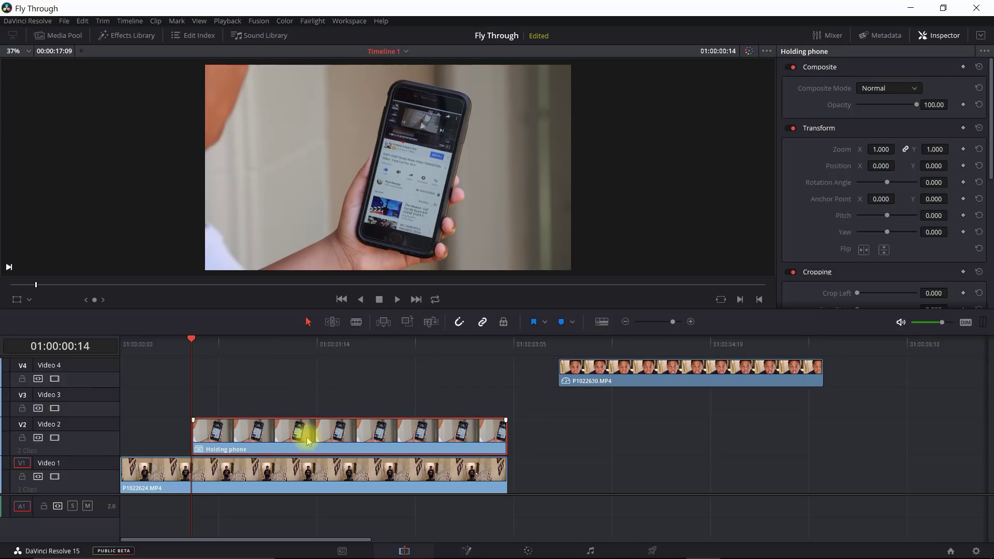
{"action": "left_click", "coordinate": [529, 551]}
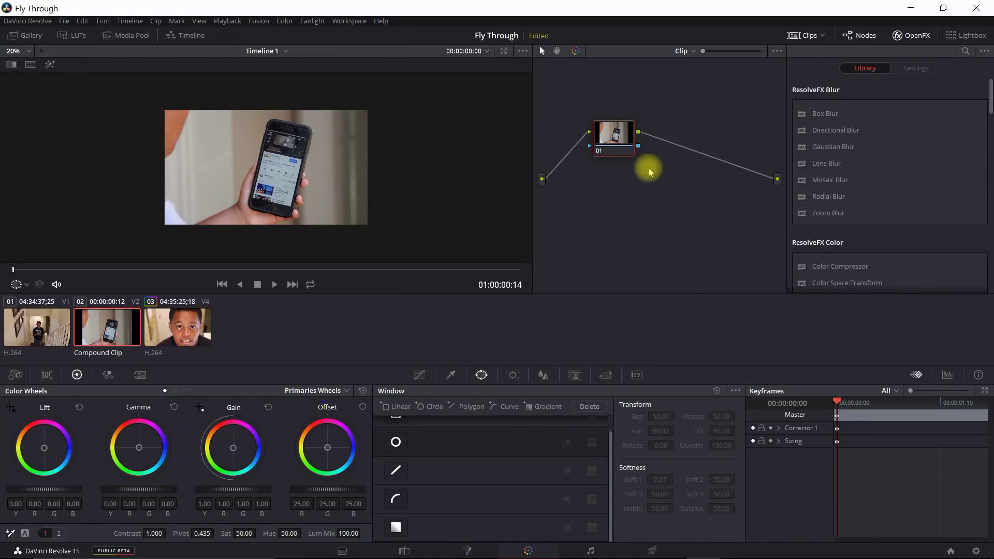
{"action": "right_click", "coordinate": [606, 138]}
{"action": "mouse_move", "coordinate": [653, 181]}
{"action": "left_click", "coordinate": [719, 179]}
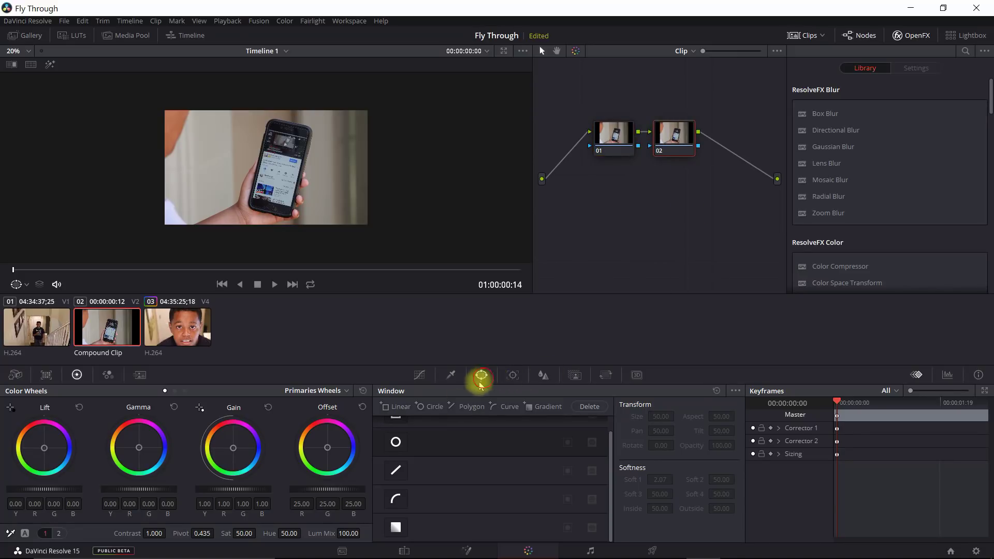
Mask the phone screen on node 02 with a closed four-corner curve window, inverted, with Soft 1 at 0.94
{"action": "left_click", "coordinate": [396, 502]}
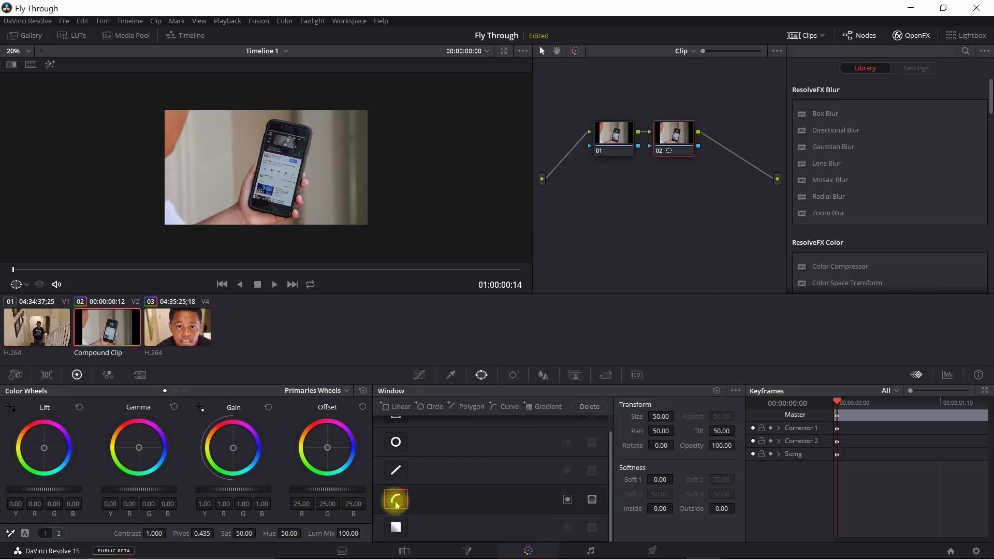
{"action": "scroll", "coordinate": [331, 163], "scroll_direction": "up", "scroll_amount": 3}
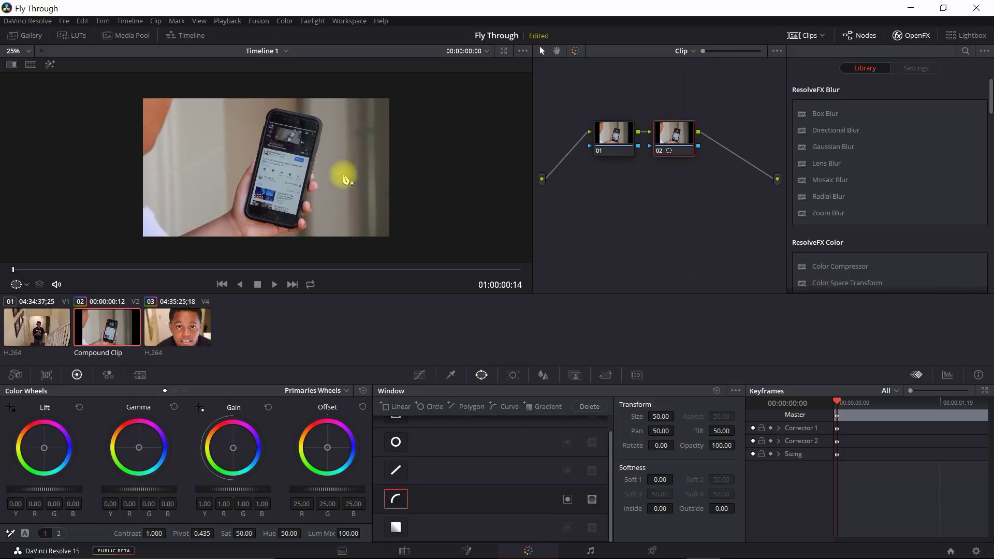
{"action": "scroll", "coordinate": [340, 170], "scroll_direction": "up", "scroll_amount": 1}
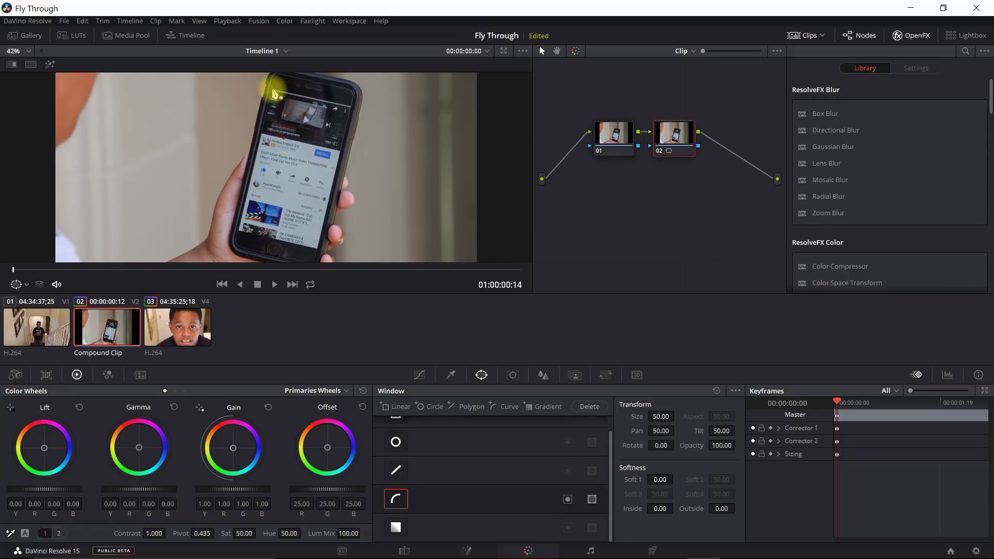
{"action": "left_click", "coordinate": [271, 89]}
{"action": "left_click", "coordinate": [350, 106]}
{"action": "left_click", "coordinate": [317, 249]}
{"action": "left_click", "coordinate": [237, 231]}
{"action": "left_click", "coordinate": [271, 89]}
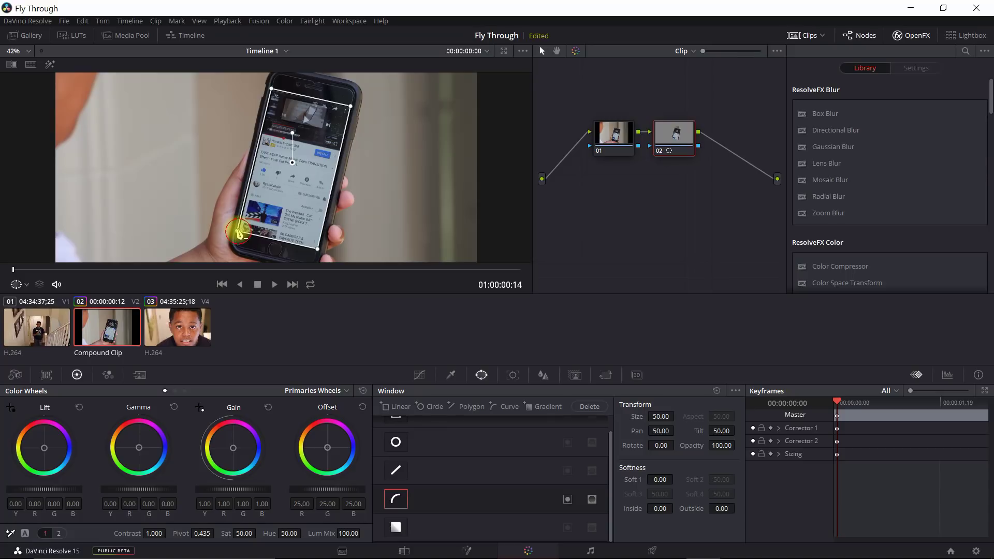
{"action": "left_click", "coordinate": [567, 499]}
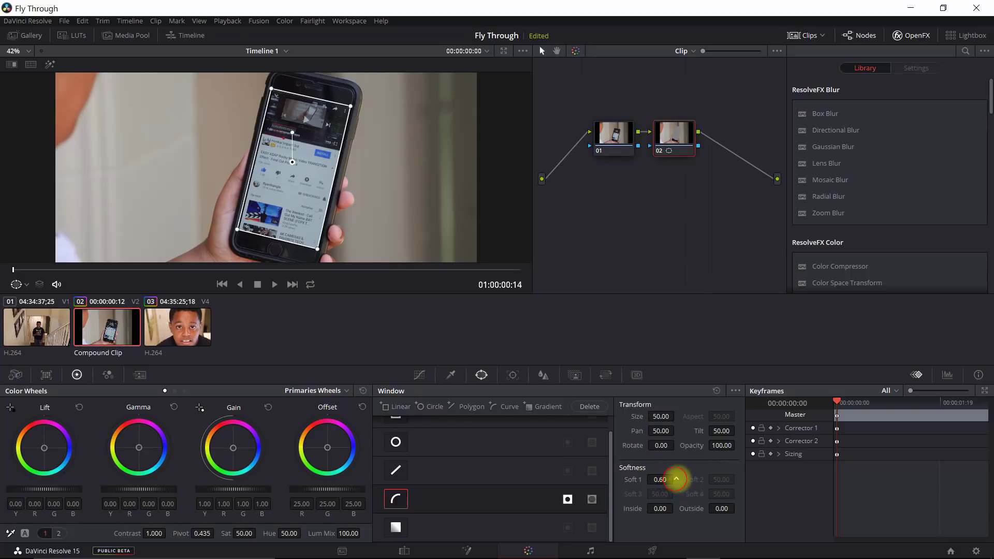
Add an alpha output to the node graph and connect node 02's alpha output to it
{"action": "right_click", "coordinate": [709, 158]}
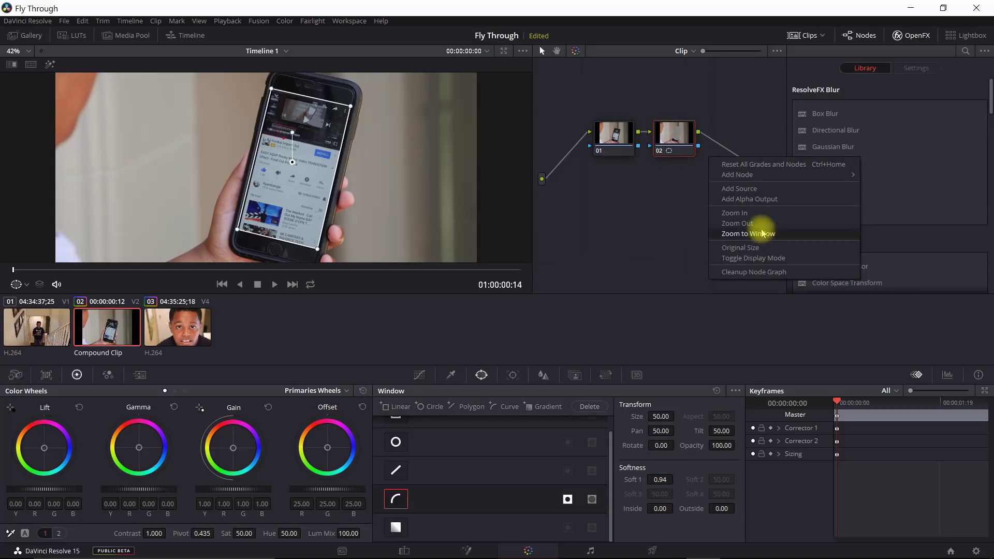
{"action": "left_click", "coordinate": [756, 201]}
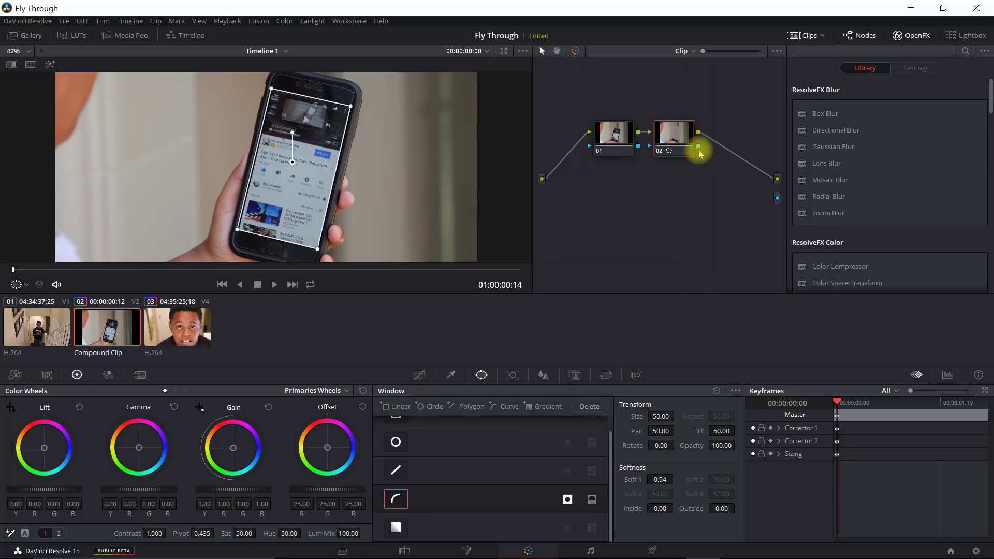
{"action": "left_click_drag", "start_coordinate": [698, 147], "coordinate": [777, 199]}
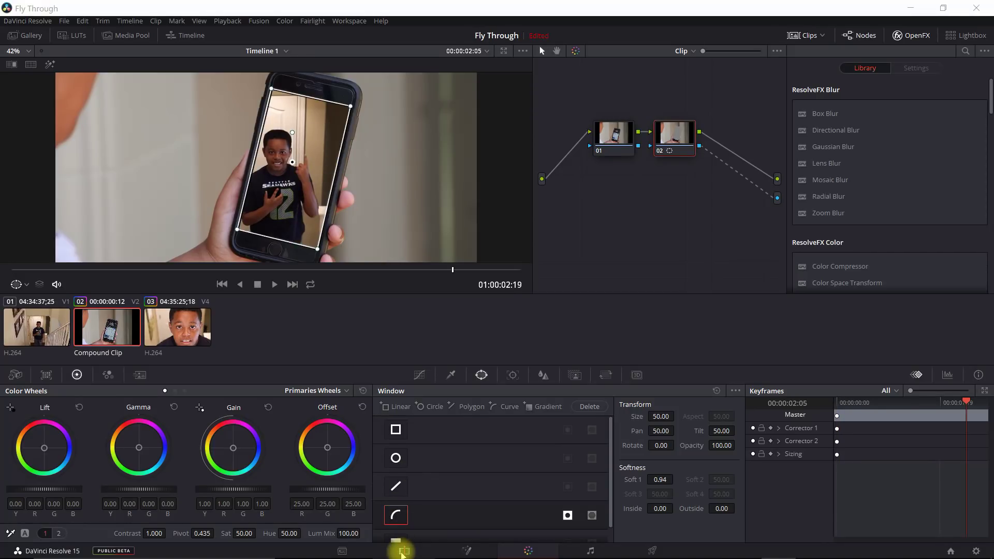
Back in the edit workspace, enable Dynamic Zoom at the start of the Holding phone clip and show its frames in the viewer
{"action": "left_click", "coordinate": [402, 552]}
{"action": "mouse_move", "coordinate": [198, 341]}
{"action": "left_mouse_down"}
{"action": "mouse_move", "coordinate": [314, 348]}
{"action": "mouse_move", "coordinate": [340, 337]}
{"action": "mouse_move", "coordinate": [151, 344]}
{"action": "mouse_move", "coordinate": [207, 350]}
{"action": "left_mouse_up"}
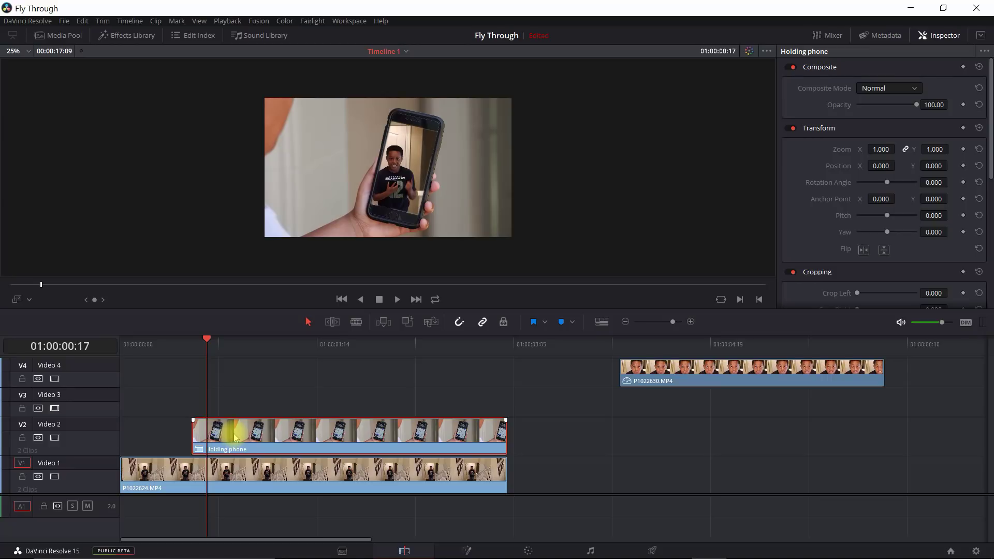
{"action": "left_click", "coordinate": [195, 349]}
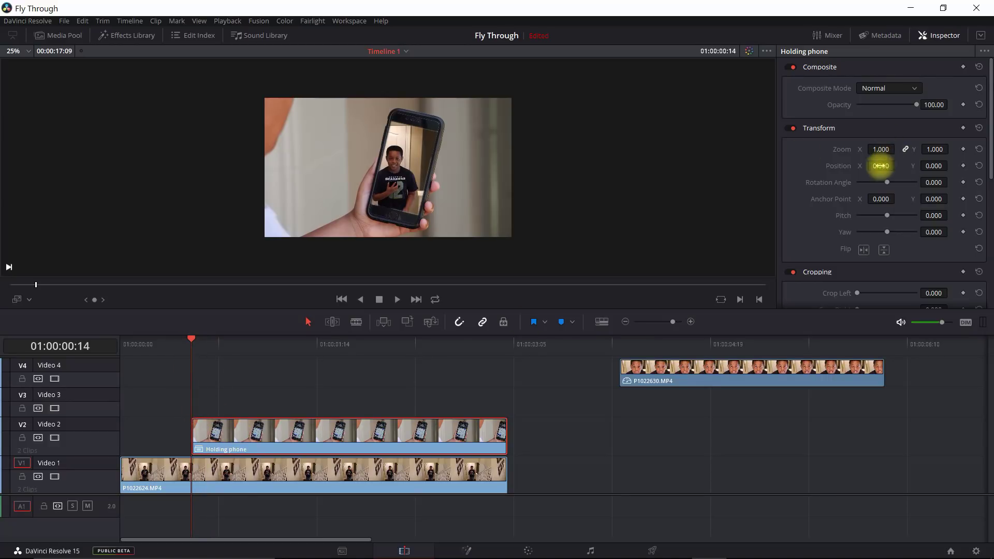
{"action": "scroll", "coordinate": [875, 226], "scroll_direction": "down", "scroll_amount": 5}
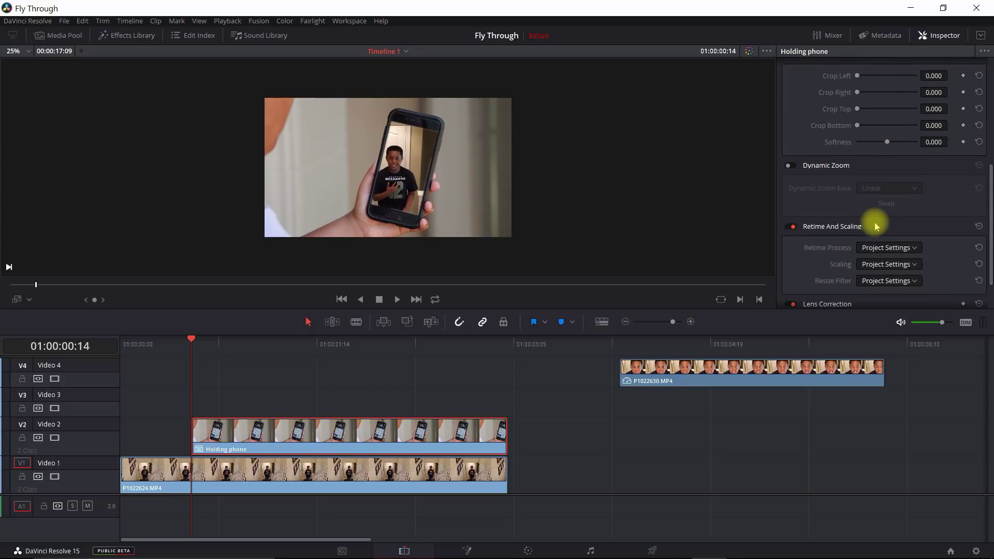
{"action": "left_click", "coordinate": [789, 166]}
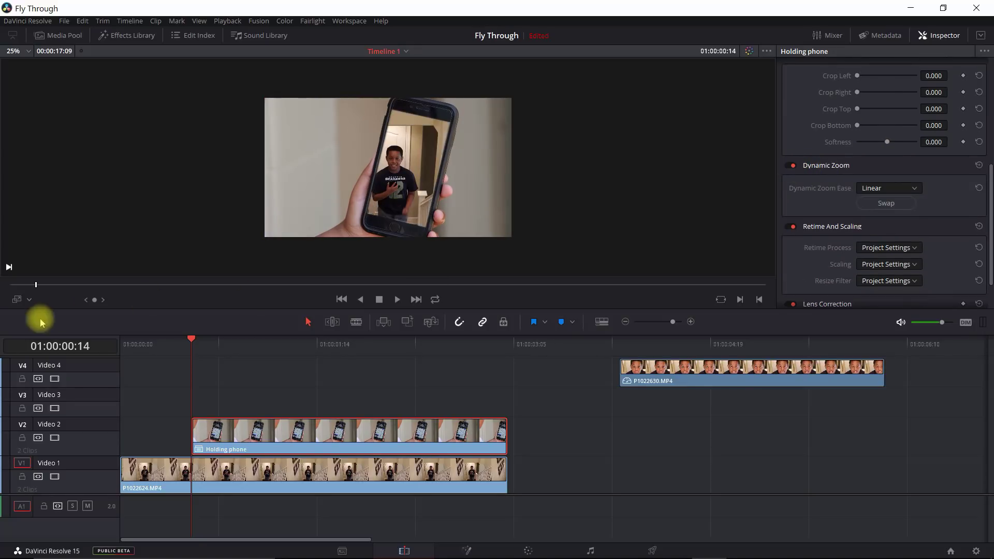
{"action": "left_click", "coordinate": [29, 303]}
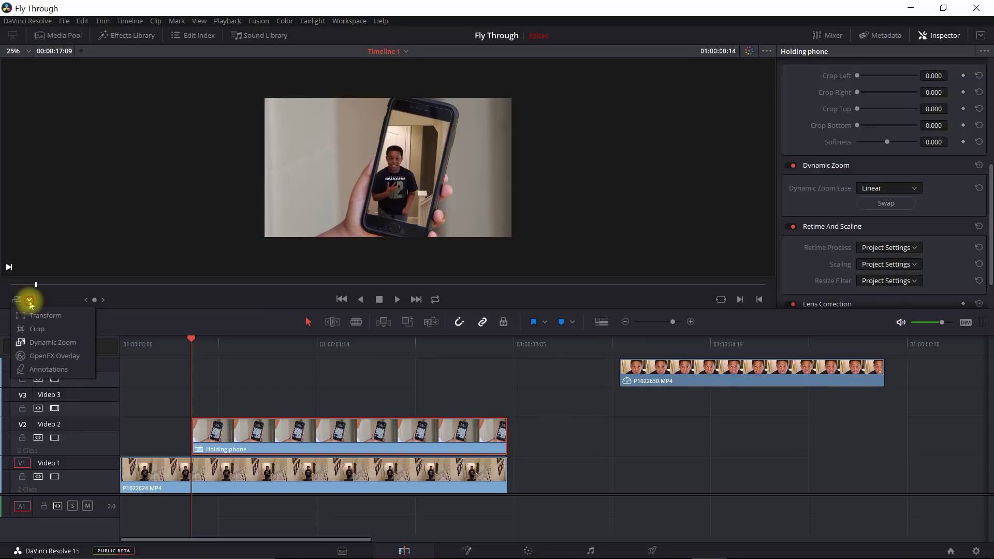
{"action": "left_click", "coordinate": [44, 343]}
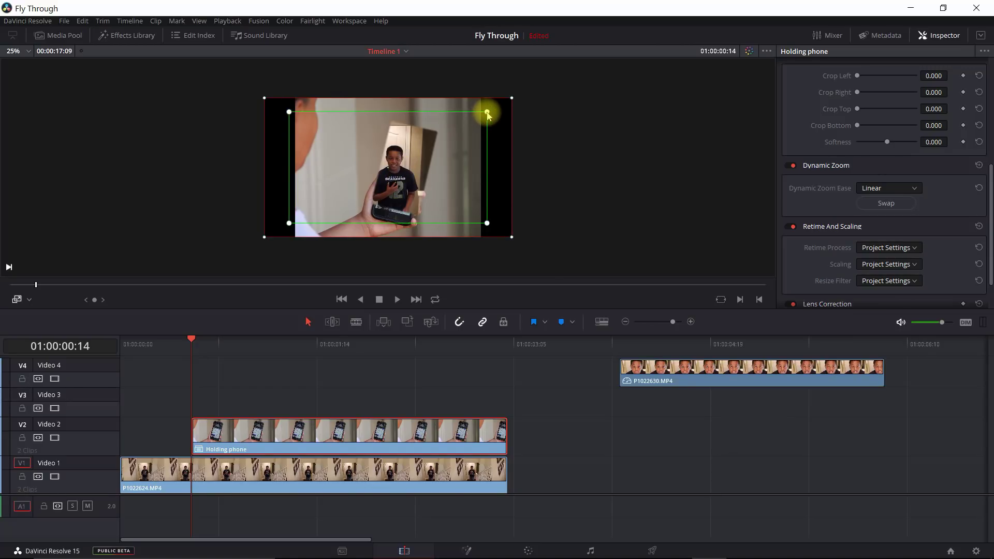
Bypass the color grades and shrink the green Dynamic Zoom start frame until it fits inside the phone screen
{"action": "left_click", "coordinate": [749, 50]}
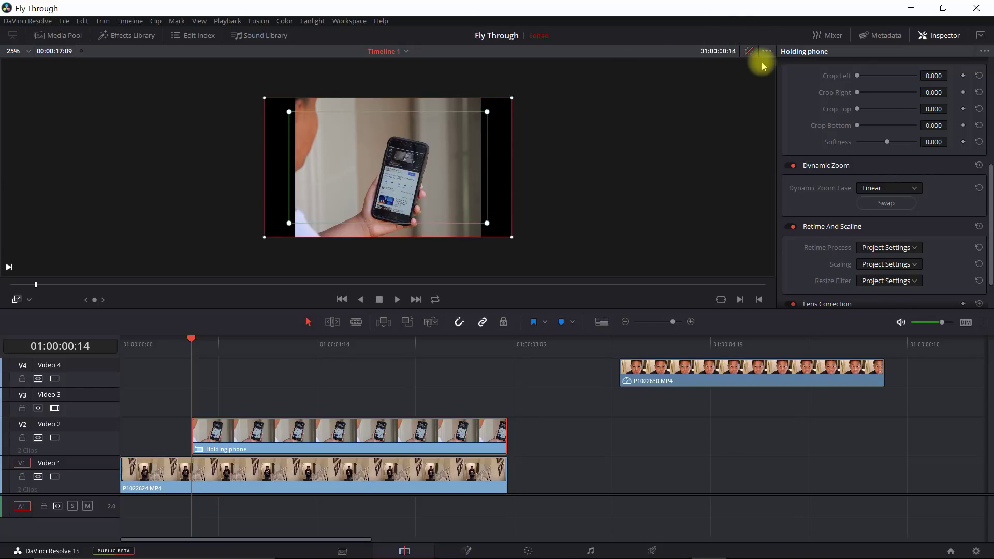
{"action": "scroll", "coordinate": [365, 174], "scroll_direction": "up", "scroll_amount": 3}
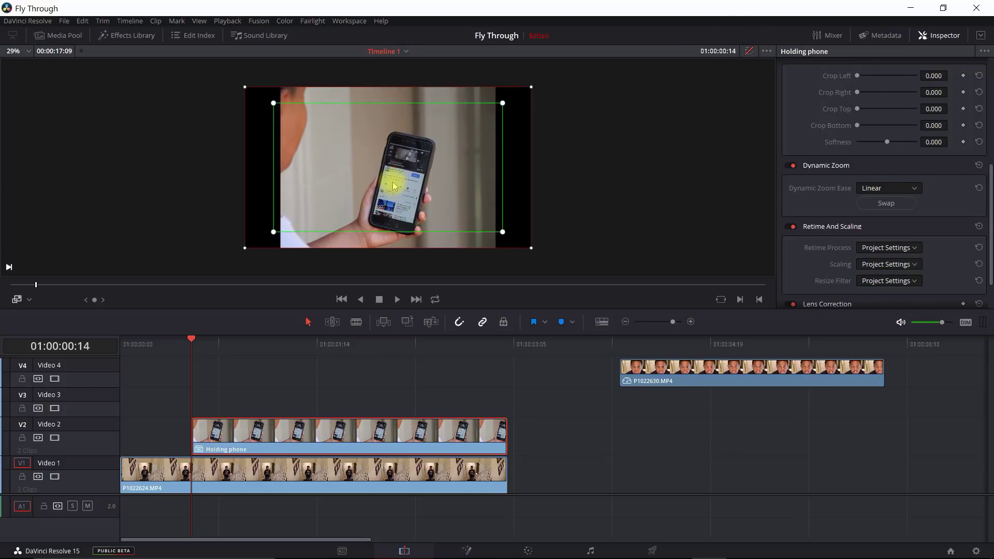
{"action": "left_click_drag", "start_coordinate": [249, 91], "coordinate": [402, 182]}
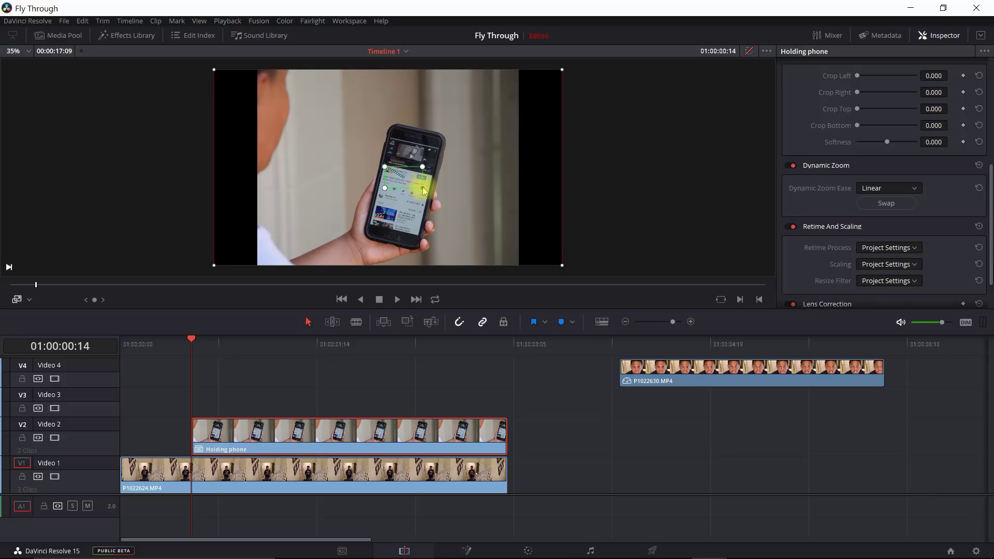
{"action": "left_click_drag", "start_coordinate": [425, 191], "coordinate": [431, 196]}
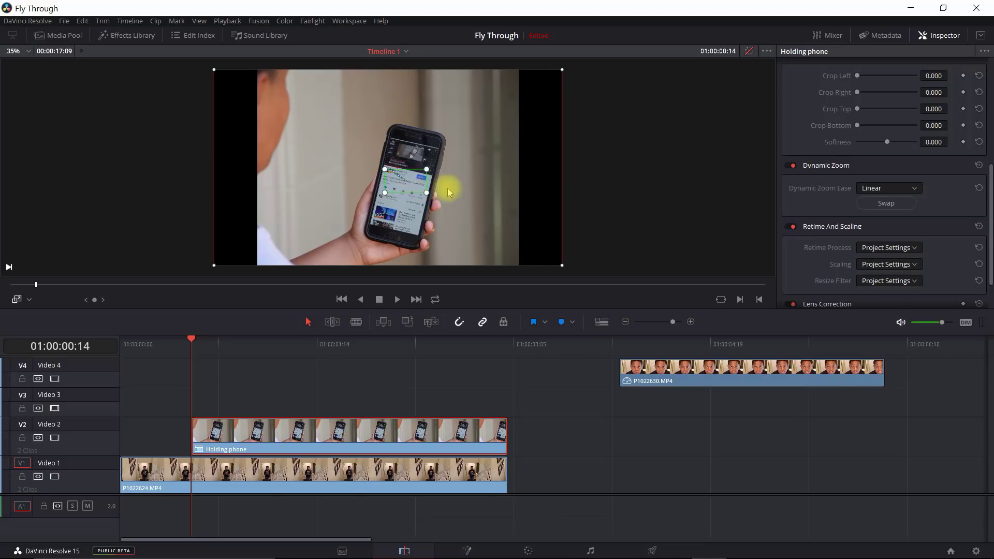
Enlarge the red Dynamic Zoom end frame well beyond the image edges and set the zoom ease to Ease In and Out
{"action": "scroll", "coordinate": [433, 188], "scroll_direction": "down", "scroll_amount": 1}
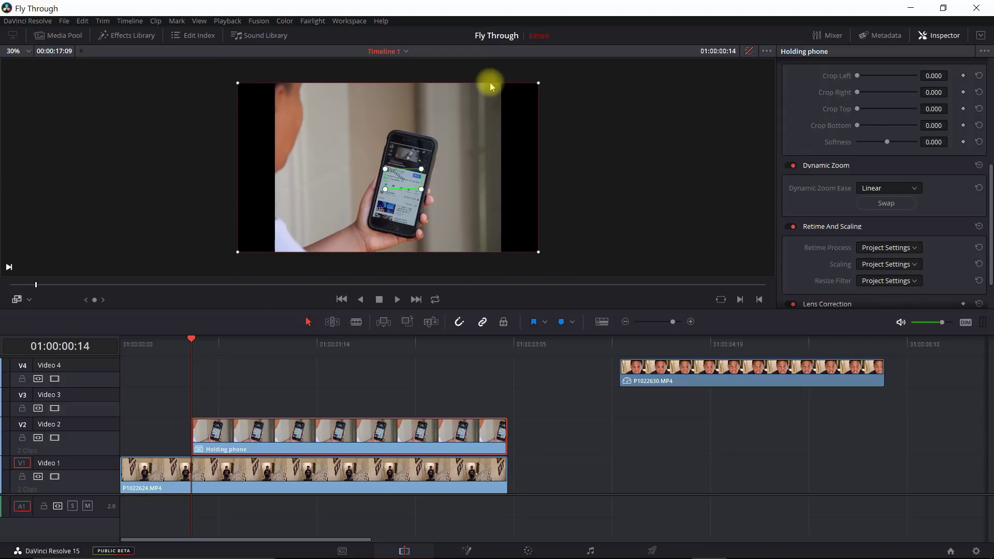
{"action": "scroll", "coordinate": [561, 147], "scroll_direction": "down", "scroll_amount": 1}
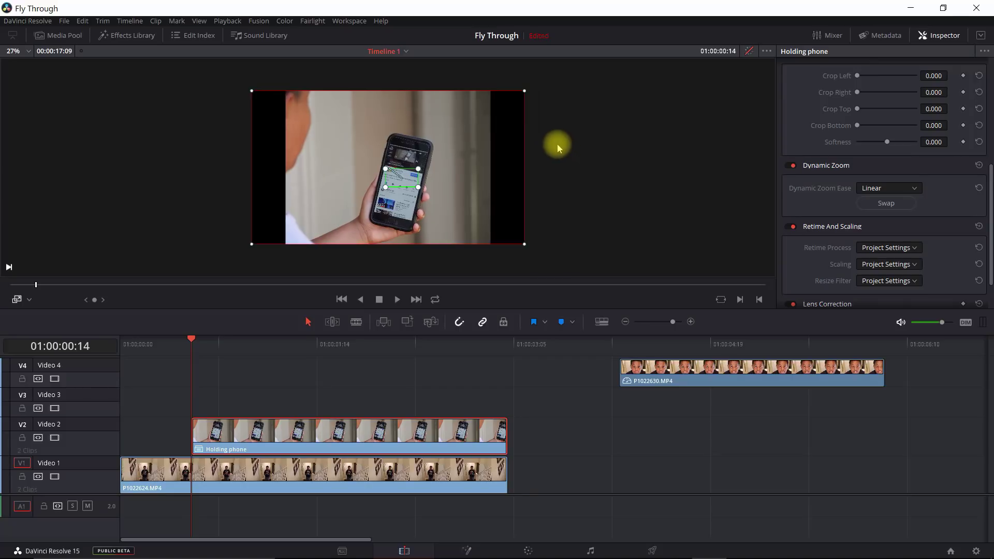
{"action": "left_click_drag", "start_coordinate": [512, 98], "coordinate": [587, 70]}
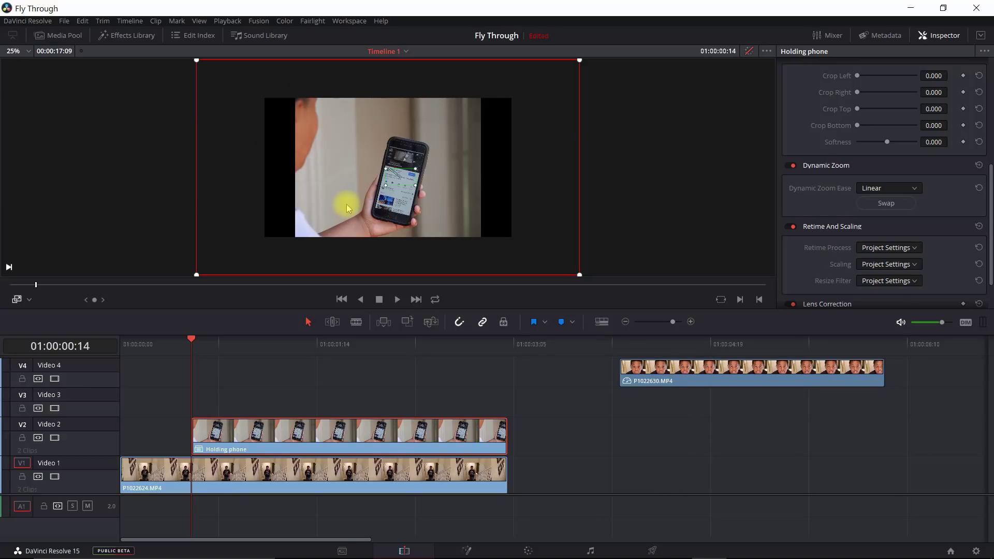
{"action": "scroll", "coordinate": [517, 156], "scroll_direction": "down", "scroll_amount": 2}
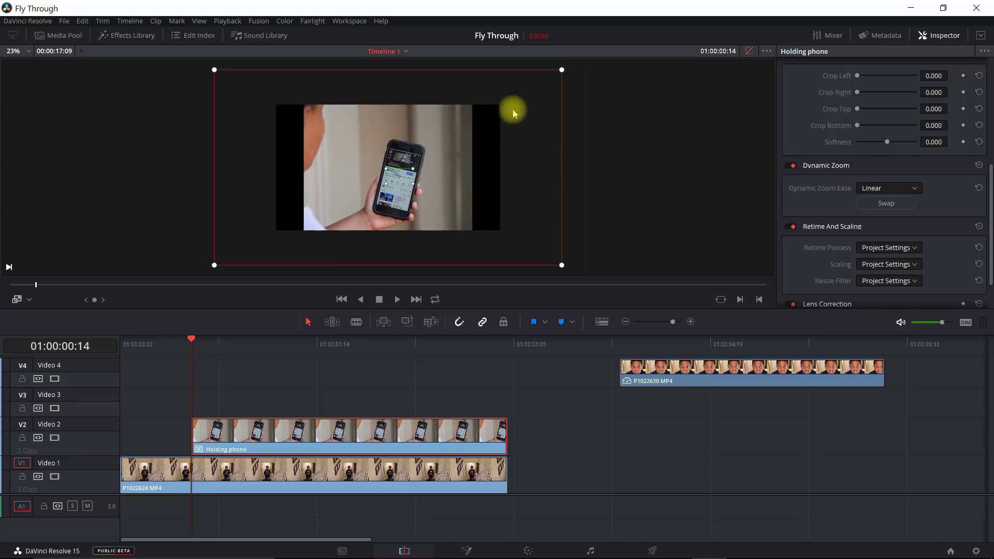
{"action": "left_click_drag", "start_coordinate": [563, 73], "coordinate": [572, 63]}
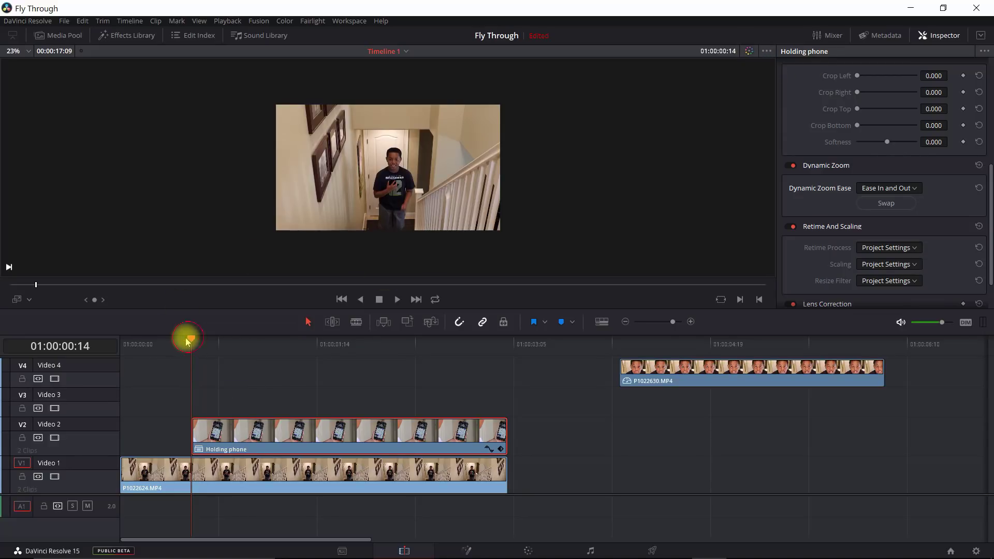
Scrub through the Holding phone clip to examine how the zoom out of the phone screen plays
{"action": "left_click_drag", "start_coordinate": [189, 342], "coordinate": [404, 370]}
{"action": "key", "text": "Right"}
{"action": "key", "text": "Right"}
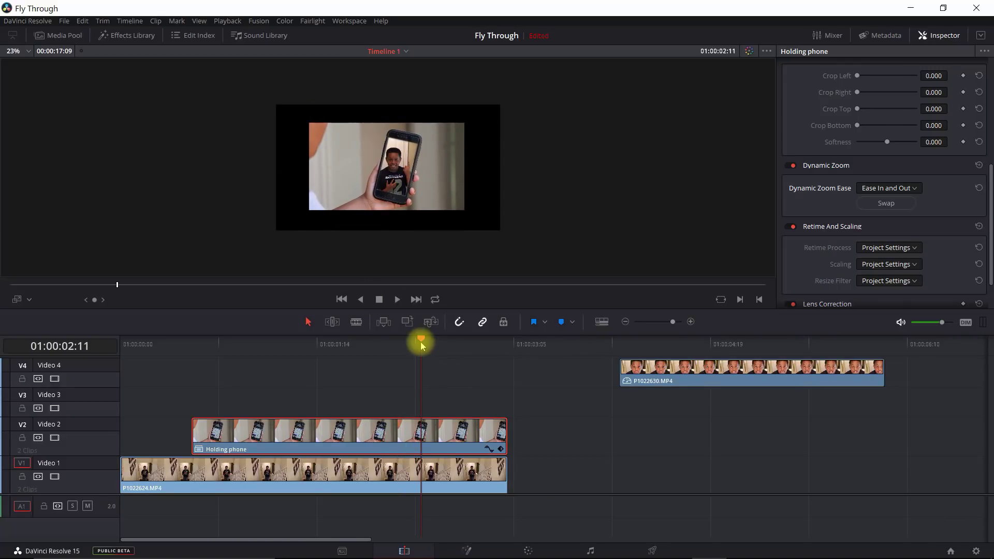
Move clip P1022630.MP4 from Video 4 down to Video 3 so that it overlaps the Holding phone clip
{"action": "left_click_drag", "start_coordinate": [422, 343], "coordinate": [350, 344]}
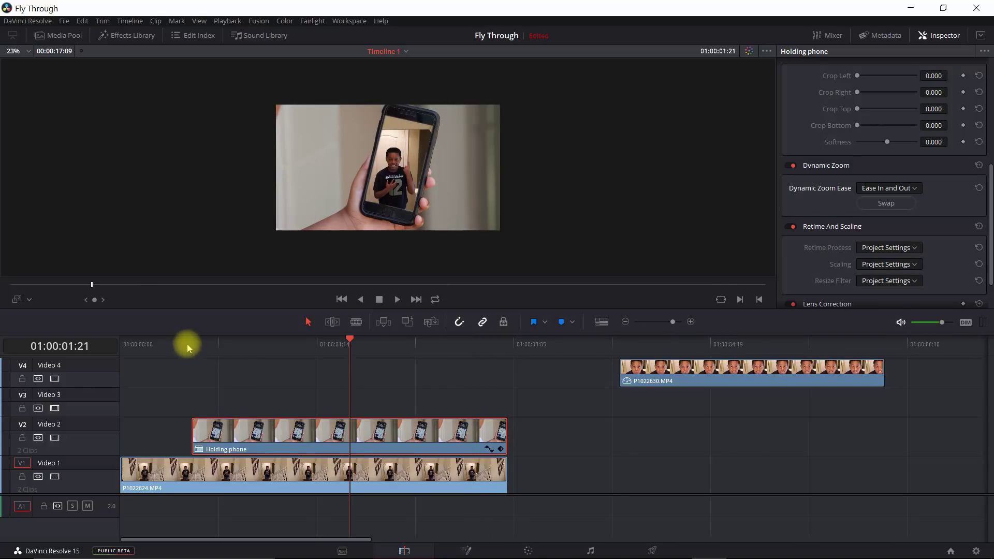
{"action": "left_click_drag", "start_coordinate": [705, 366], "coordinate": [533, 381]}
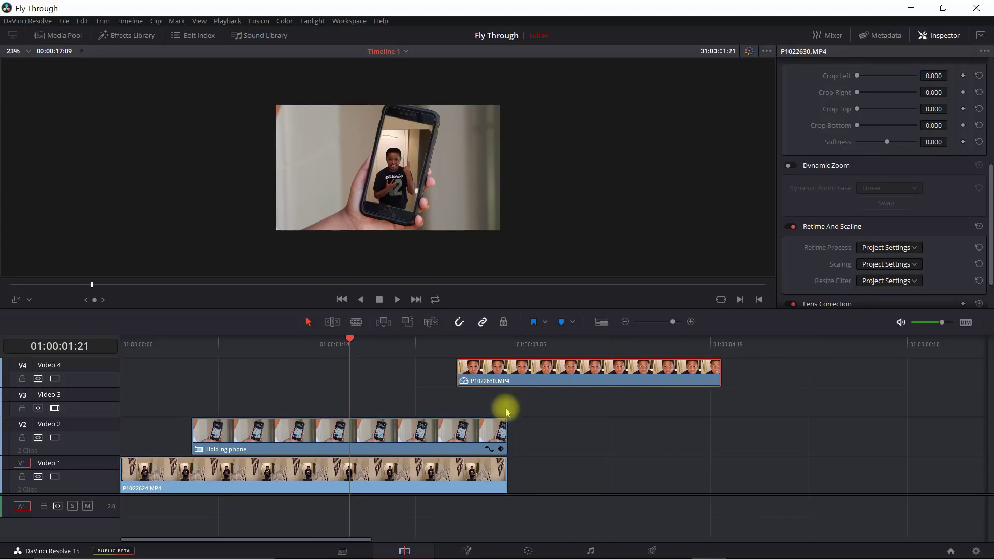
{"action": "left_click", "coordinate": [189, 343]}
{"action": "left_click_drag", "start_coordinate": [542, 368], "coordinate": [398, 398]}
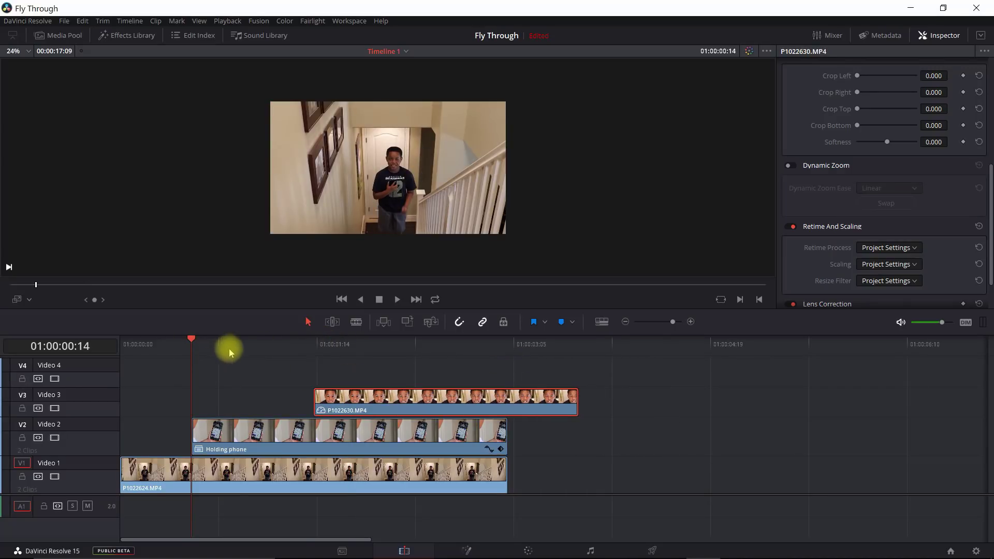
Slide P1022630.MP4 further along Video 3 while scrubbing through the Holding phone clip's zoom-out to judge the starting point
{"action": "left_click_drag", "start_coordinate": [213, 338], "coordinate": [288, 346]}
{"action": "left_click_drag", "start_coordinate": [391, 399], "coordinate": [407, 399]}
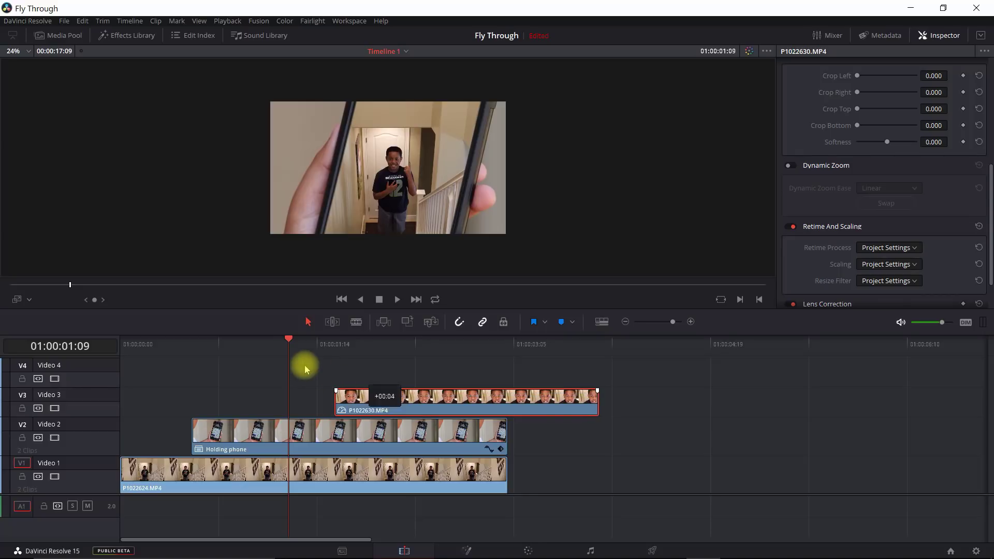
{"action": "left_click_drag", "start_coordinate": [290, 339], "coordinate": [313, 344]}
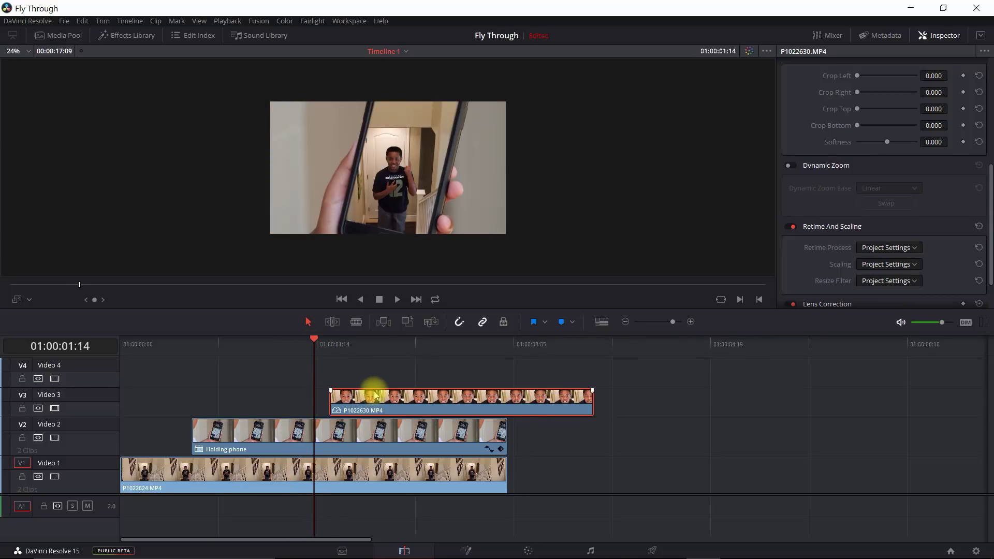
{"action": "left_click_drag", "start_coordinate": [374, 400], "coordinate": [389, 398]}
{"action": "left_click_drag", "start_coordinate": [313, 342], "coordinate": [335, 348]}
{"action": "key", "text": "Left"}
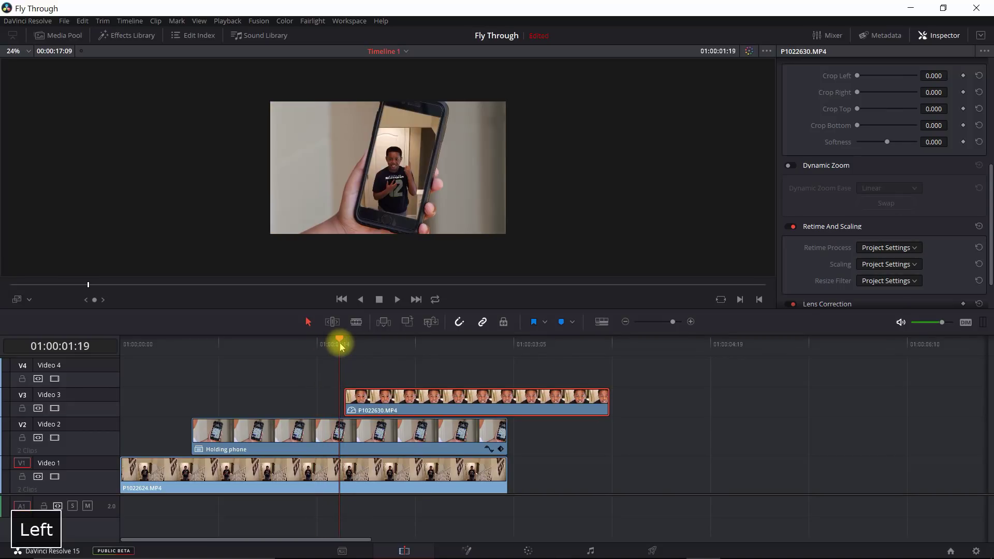
{"action": "left_click_drag", "start_coordinate": [393, 399], "coordinate": [424, 401]}
Check frame by frame where black borders appear around the phone image, and align the start of P1022630.MP4 at 01:00:01:20 on Video 3
{"action": "key", "text": "Right"}
{"action": "key", "text": "Right"}
{"action": "key", "text": "Right"}
{"action": "key", "text": "Right"}
{"action": "key", "text": "Right"}
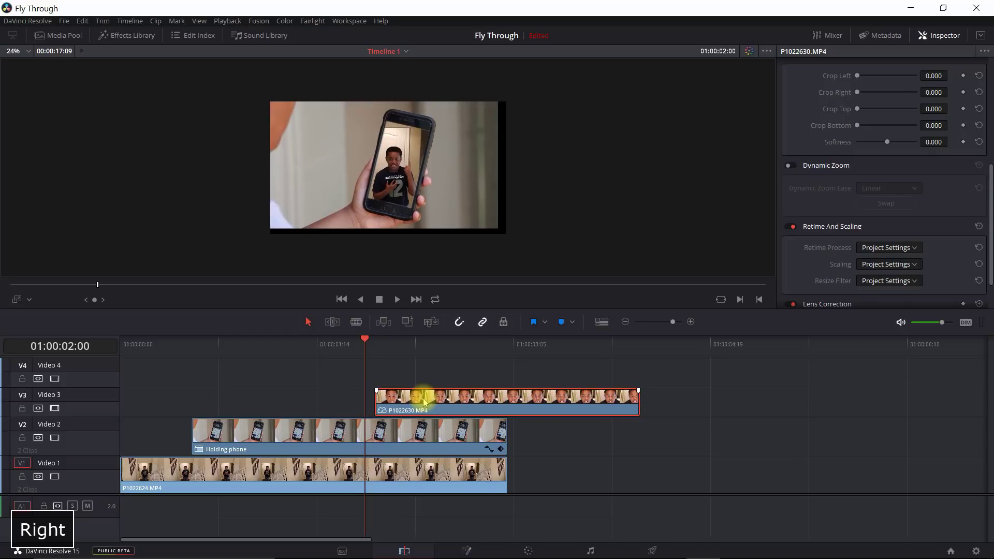
{"action": "key", "text": "Left"}
{"action": "key", "text": "Left"}
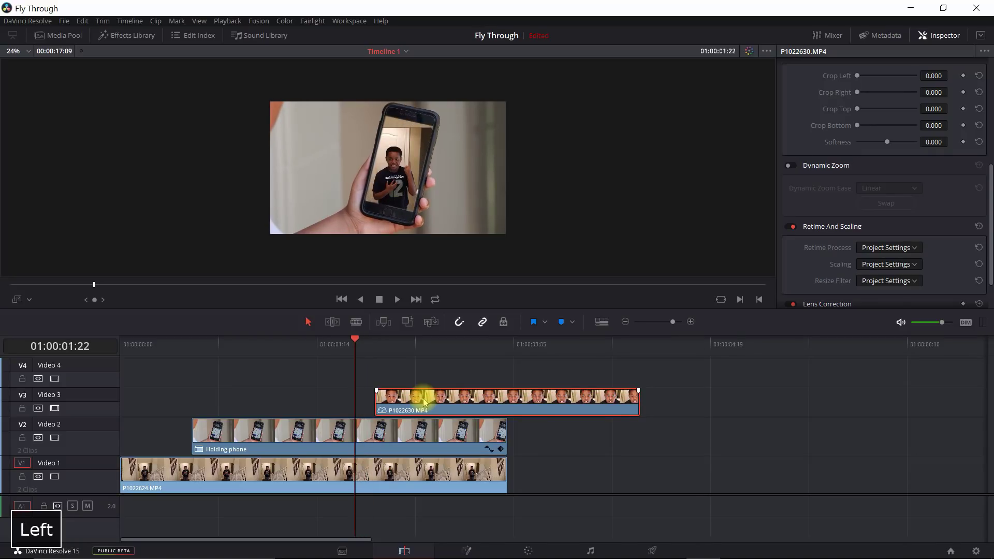
{"action": "key", "text": "Right"}
{"action": "key", "text": "Right"}
{"action": "key", "text": "Right"}
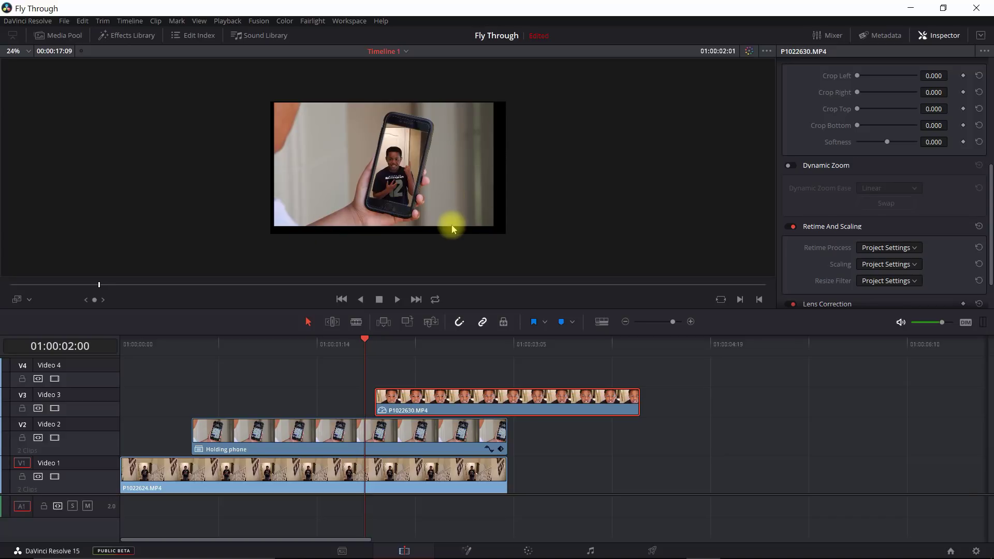
{"action": "key", "text": "Left"}
{"action": "key", "text": "Left"}
{"action": "key", "text": "Left"}
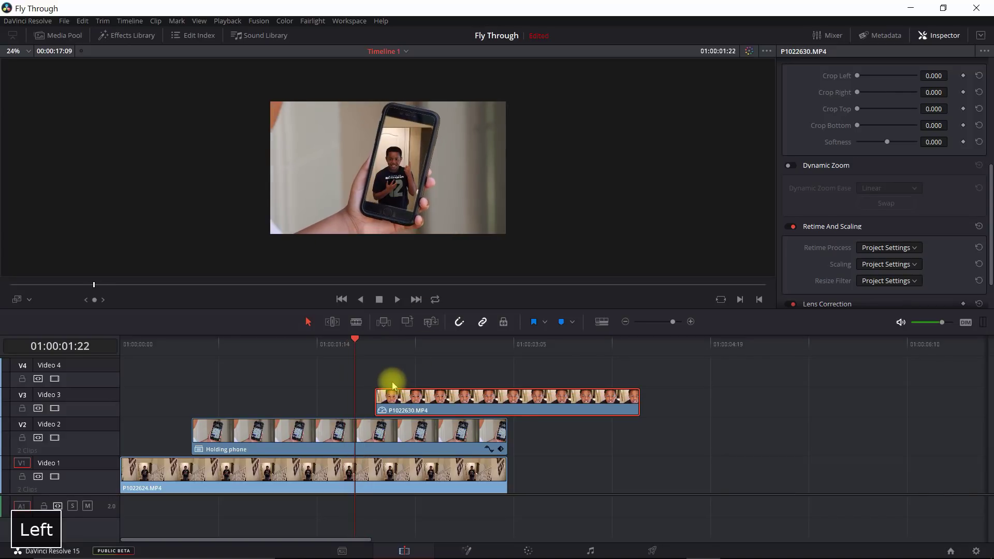
{"action": "key", "text": "Right"}
{"action": "key", "text": "Left"}
{"action": "key", "text": "Left"}
{"action": "key", "text": "Left"}
{"action": "left_click_drag", "start_coordinate": [405, 396], "coordinate": [373, 402]}
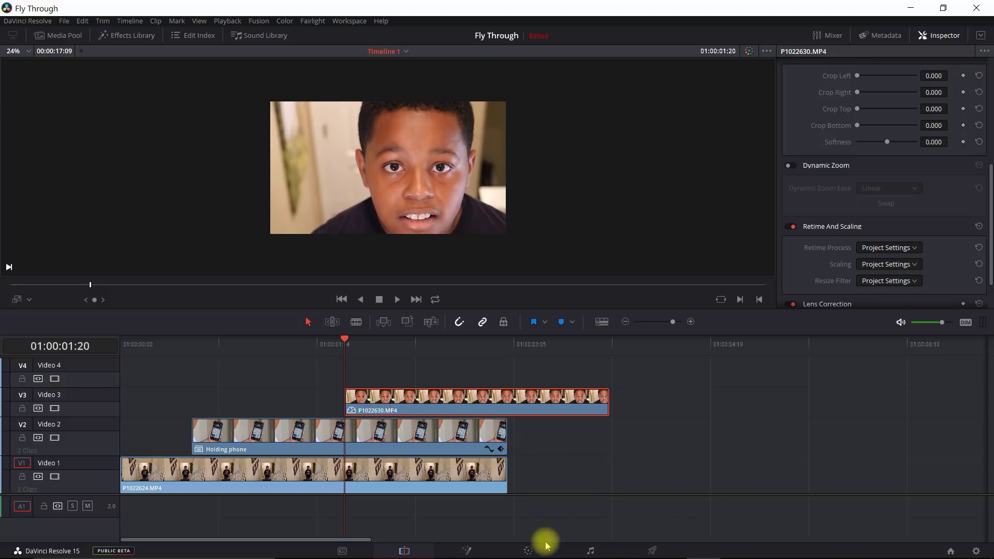
In the color workspace, add a second node after node 01 for P1022630.MP4
{"action": "left_click", "coordinate": [528, 550]}
{"action": "right_click", "coordinate": [617, 144]}
{"action": "mouse_move", "coordinate": [672, 186]}
{"action": "left_click", "coordinate": [730, 189]}
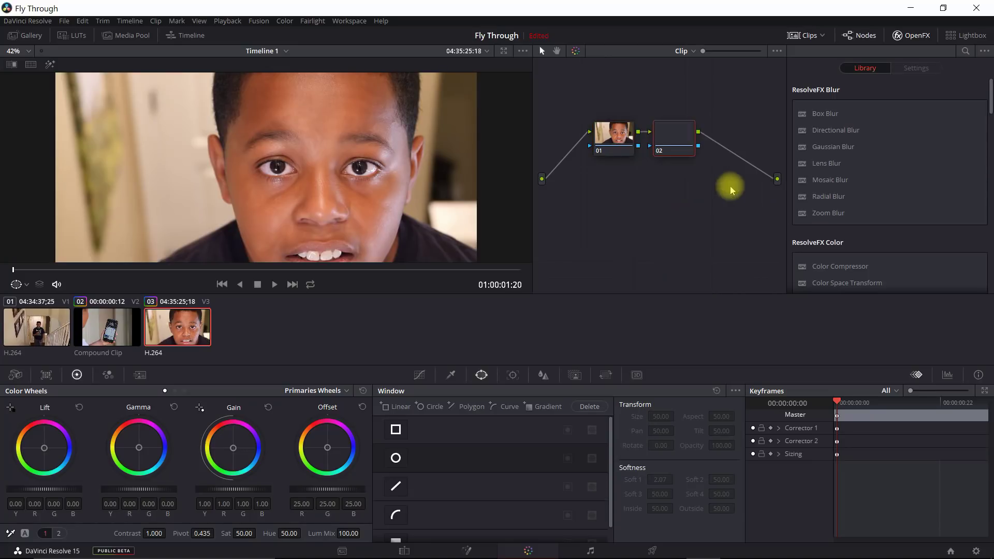
Outline the iris of the eye on the image's left with a Curve window on node 02 and set Soft 1 to 0.98
{"action": "left_click", "coordinate": [397, 516]}
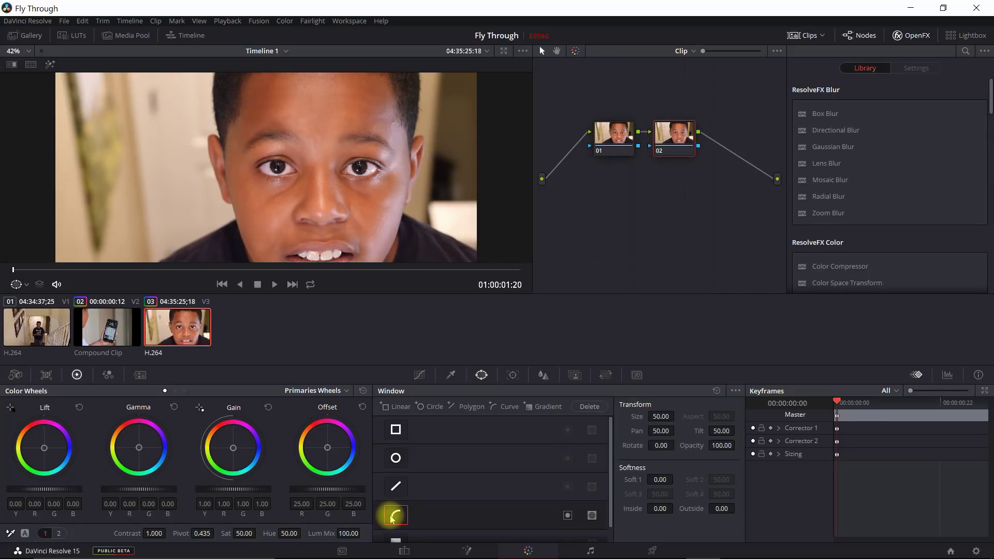
{"action": "scroll", "coordinate": [282, 181], "scroll_direction": "up", "scroll_amount": 5}
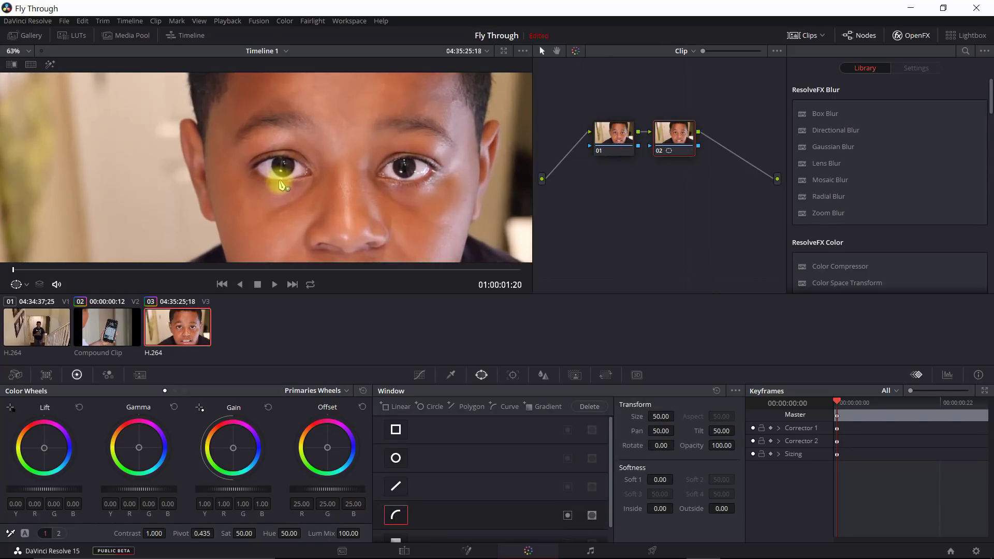
{"action": "scroll", "coordinate": [282, 184], "scroll_direction": "up", "scroll_amount": 4}
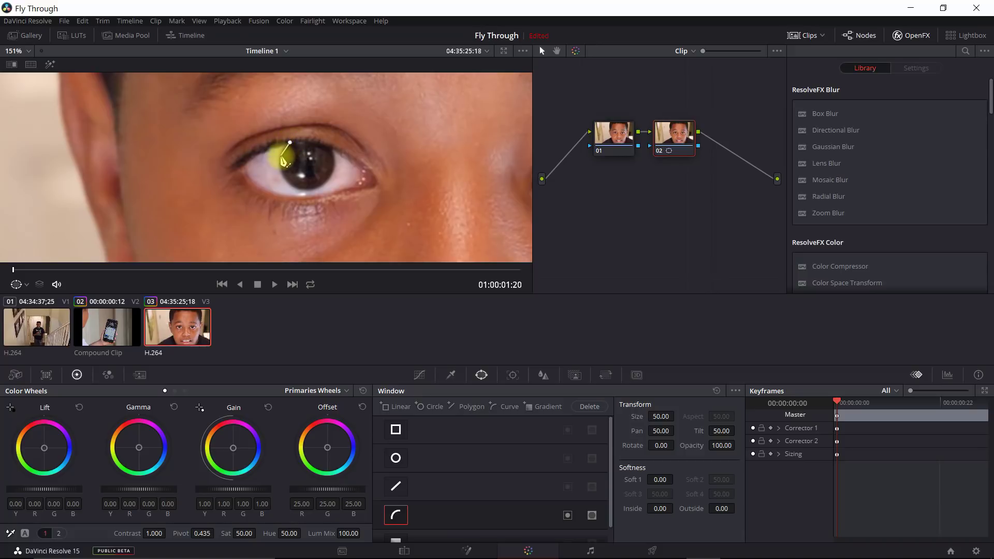
{"action": "left_click", "coordinate": [329, 148]}
{"action": "left_click", "coordinate": [305, 139]}
{"action": "left_click", "coordinate": [290, 142]}
{"action": "left_click_drag", "start_coordinate": [662, 479], "coordinate": [607, 509]}
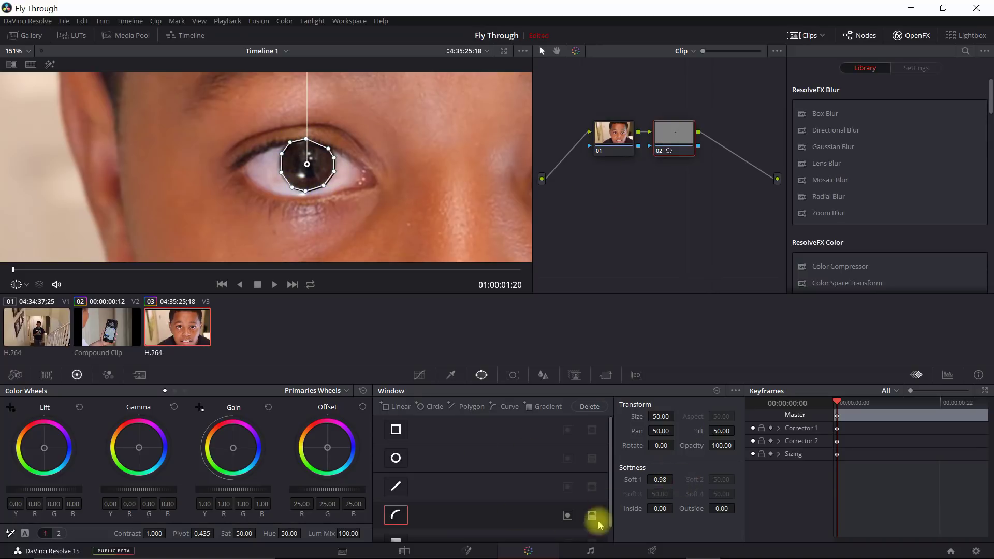
Invert the iris window, add an alpha output to the node graph and connect node 02's alpha to it
{"action": "left_click", "coordinate": [568, 515]}
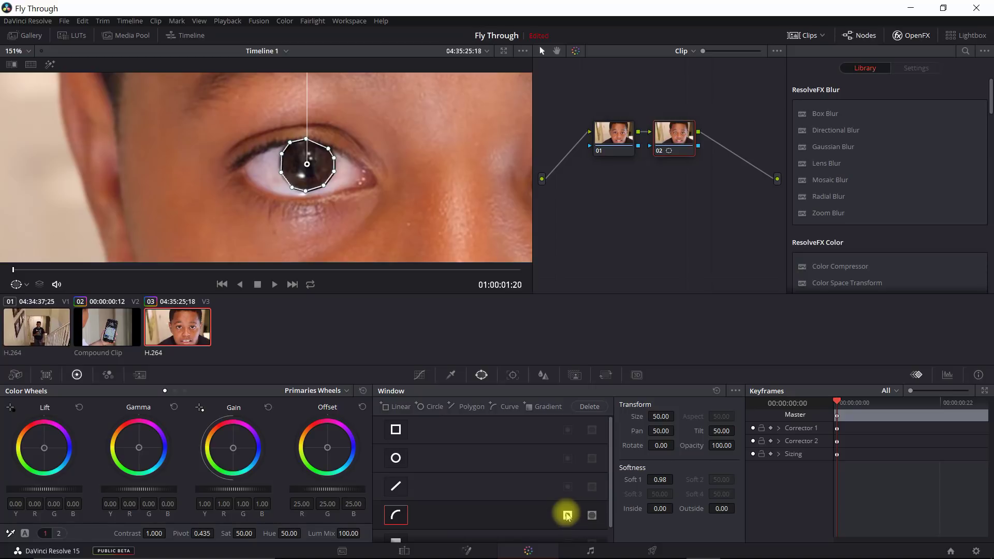
{"action": "right_click", "coordinate": [715, 170]}
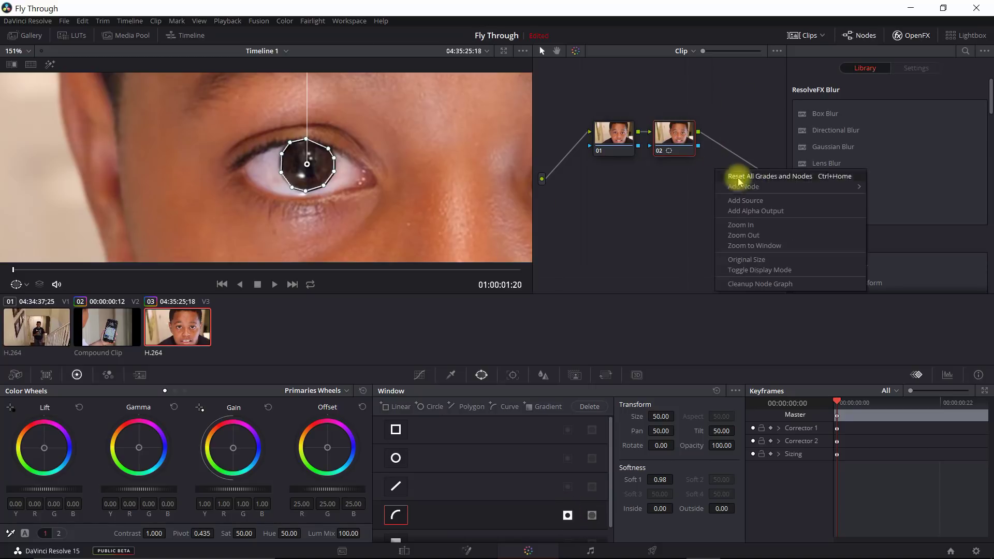
{"action": "left_click", "coordinate": [759, 211]}
{"action": "left_click_drag", "start_coordinate": [698, 149], "coordinate": [777, 197]}
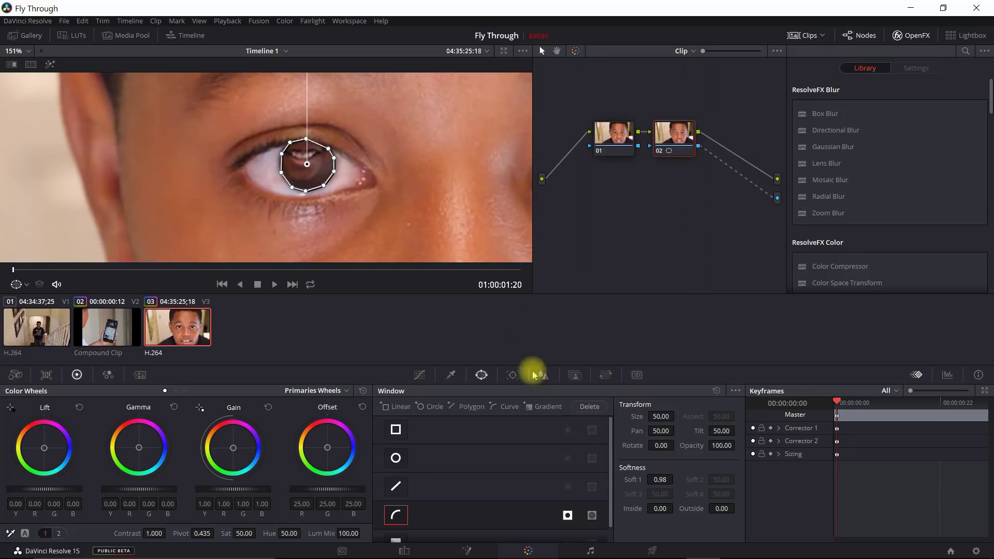
Track the iris window forward and backward through the clip with pan, tilt, zoom, rotate and 3D
{"action": "scroll", "coordinate": [380, 207], "scroll_direction": "down", "scroll_amount": 6}
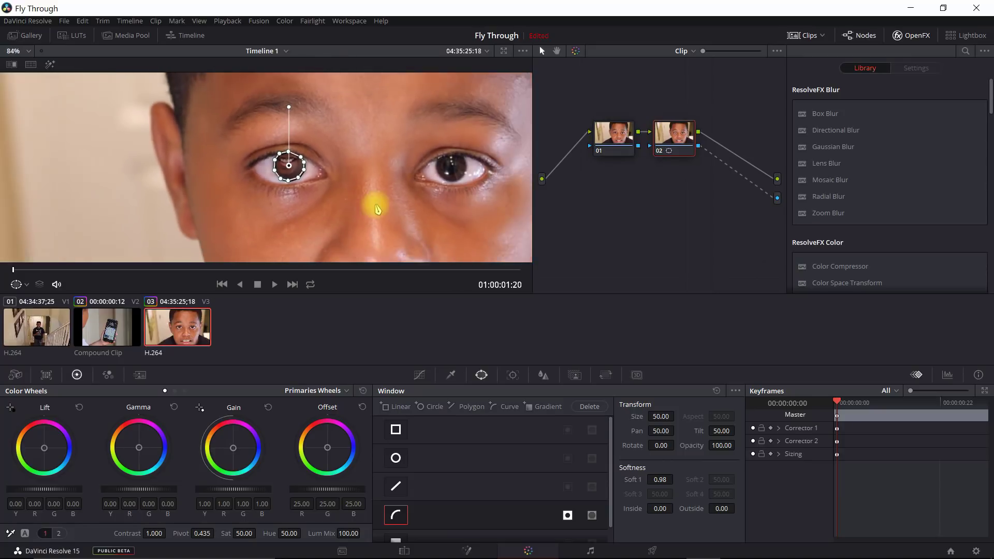
{"action": "scroll", "coordinate": [378, 209], "scroll_direction": "down", "scroll_amount": 4}
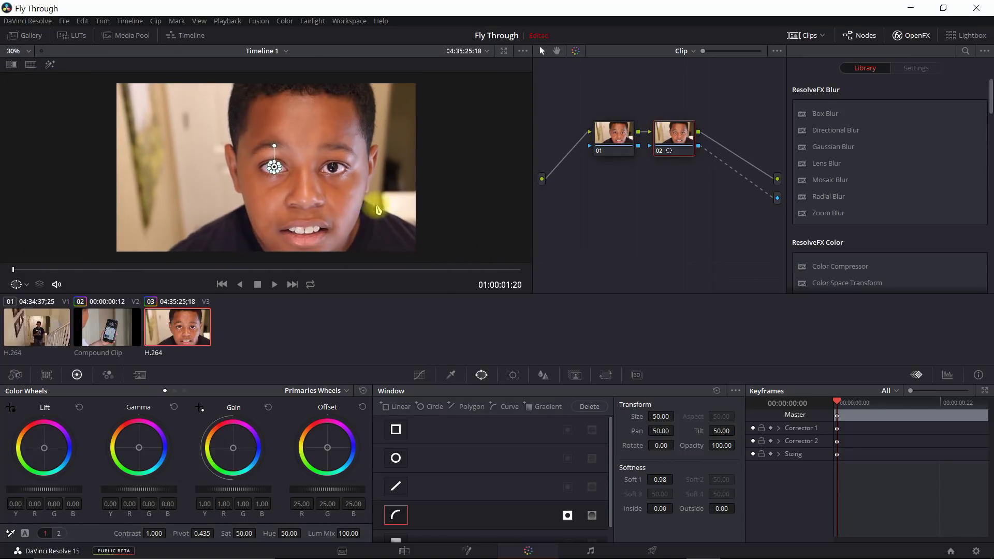
{"action": "scroll", "coordinate": [378, 208], "scroll_direction": "up", "scroll_amount": 1}
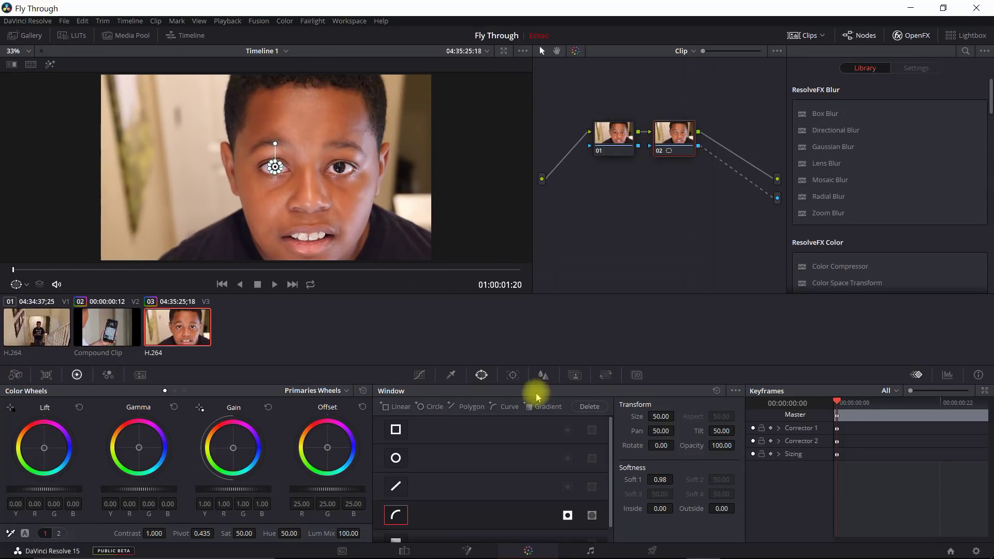
{"action": "left_click", "coordinate": [513, 376]}
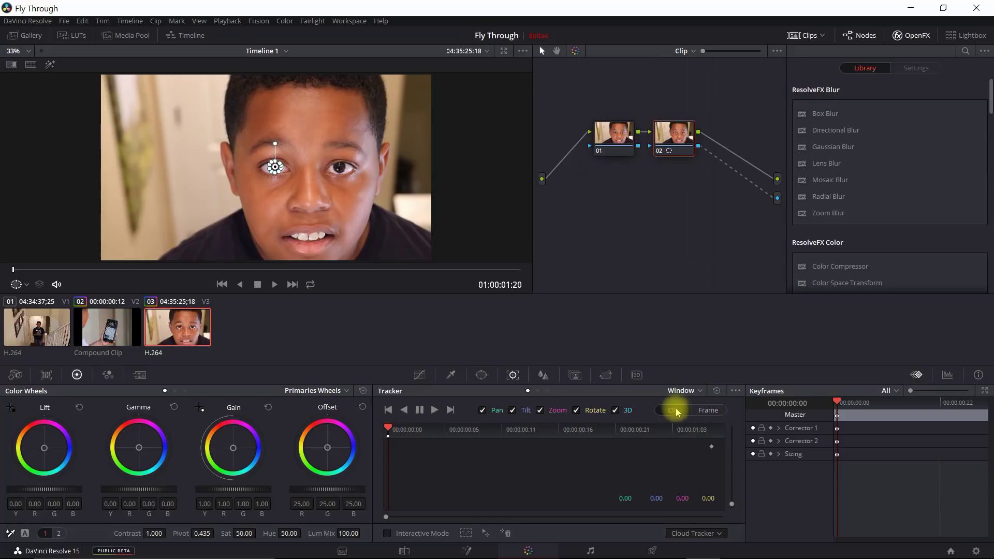
{"action": "left_click", "coordinate": [435, 410]}
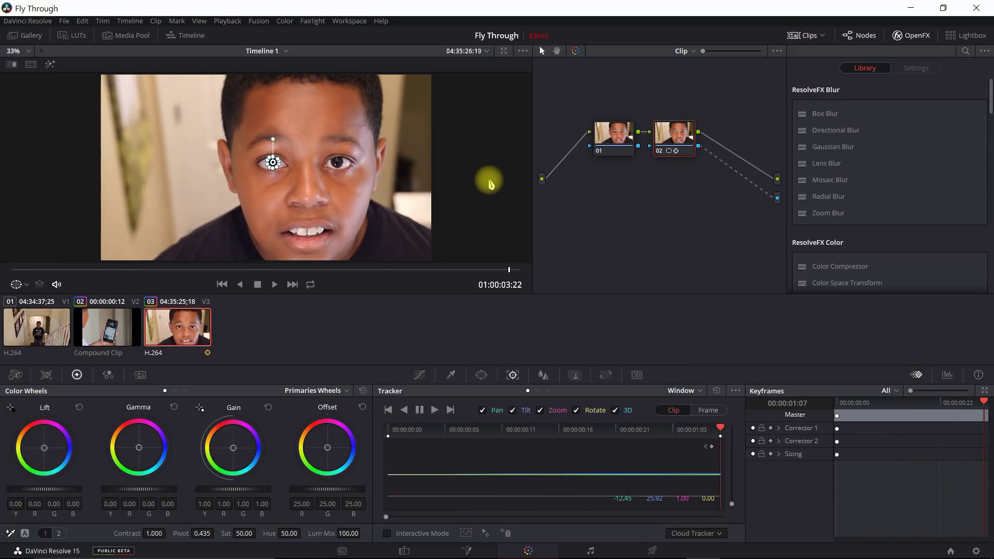
{"action": "left_click", "coordinate": [404, 410]}
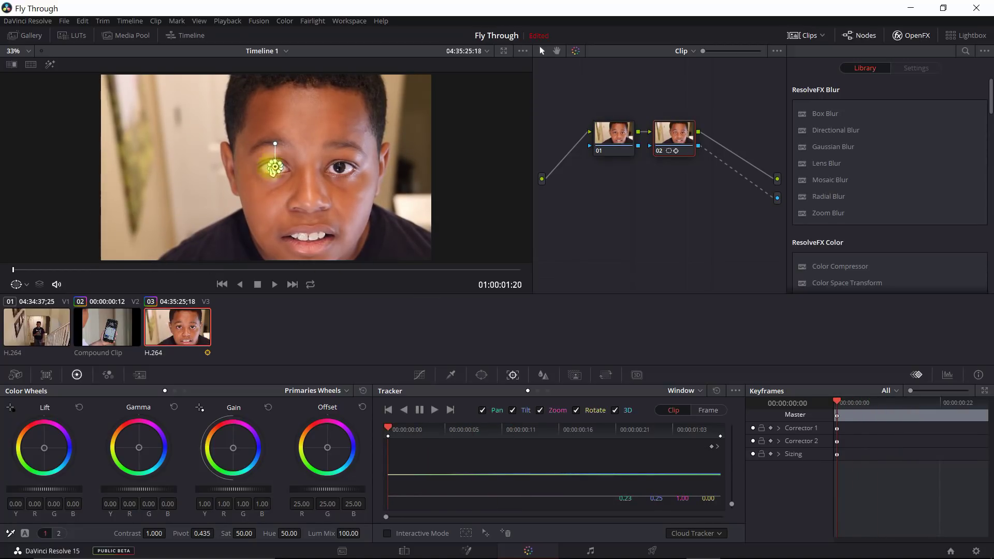
Back in the edit workspace, enable Dynamic Zoom on P1022630.MP4 and set its ease to Ease In and Out
{"action": "left_click", "coordinate": [404, 550]}
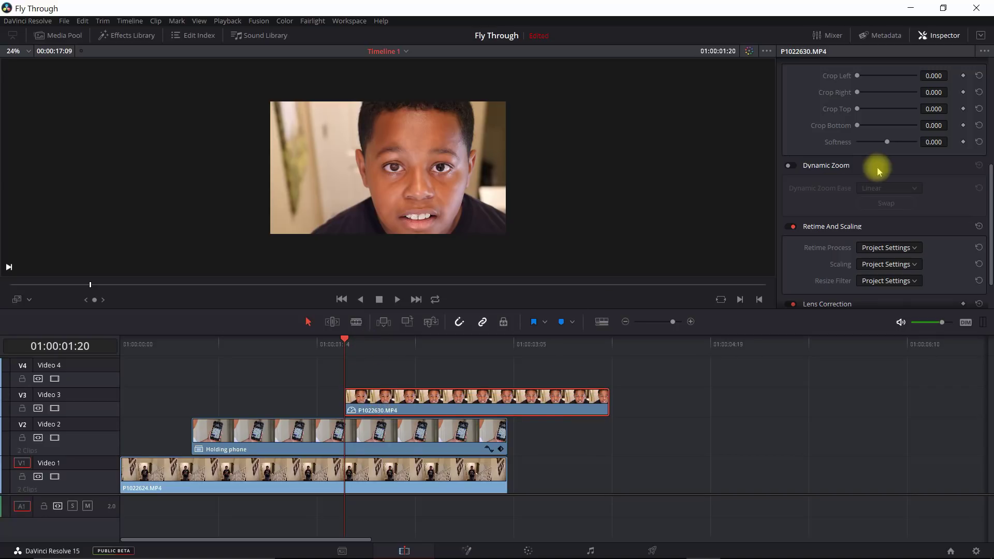
{"action": "left_click", "coordinate": [789, 167]}
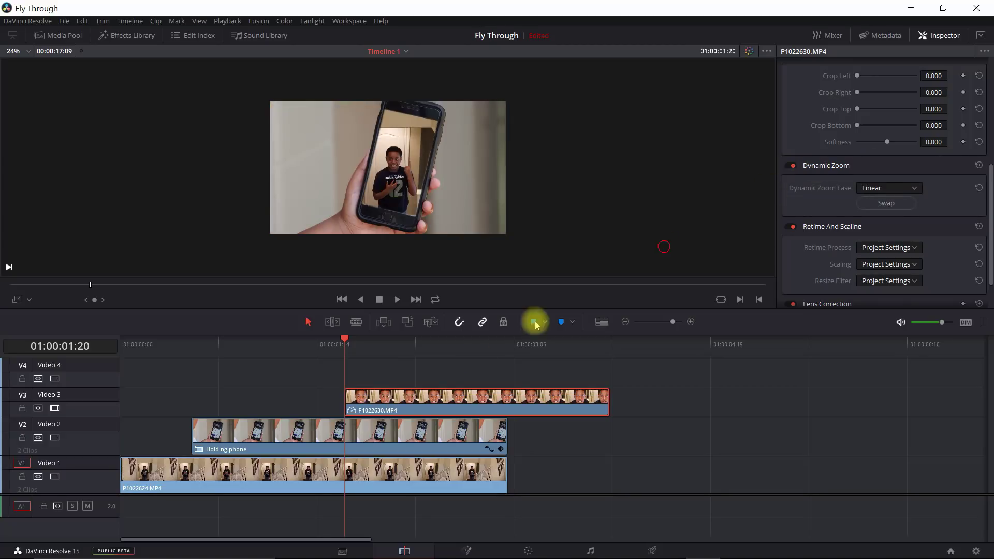
{"action": "left_click", "coordinate": [911, 188]}
{"action": "left_click", "coordinate": [890, 242]}
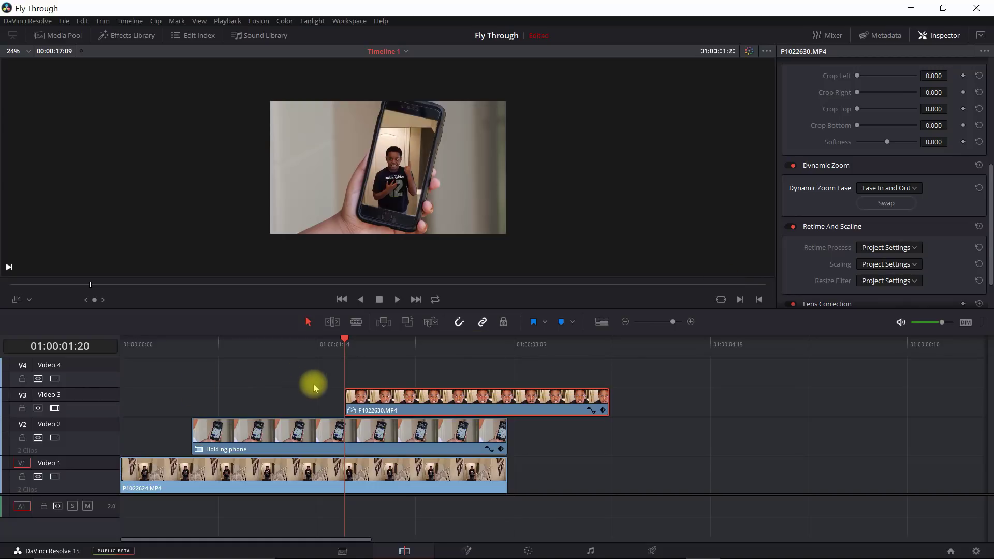
Show the Dynamic Zoom frames in the viewer and shrink the green start frame until it fits inside the masked iris
{"action": "left_click", "coordinate": [28, 300]}
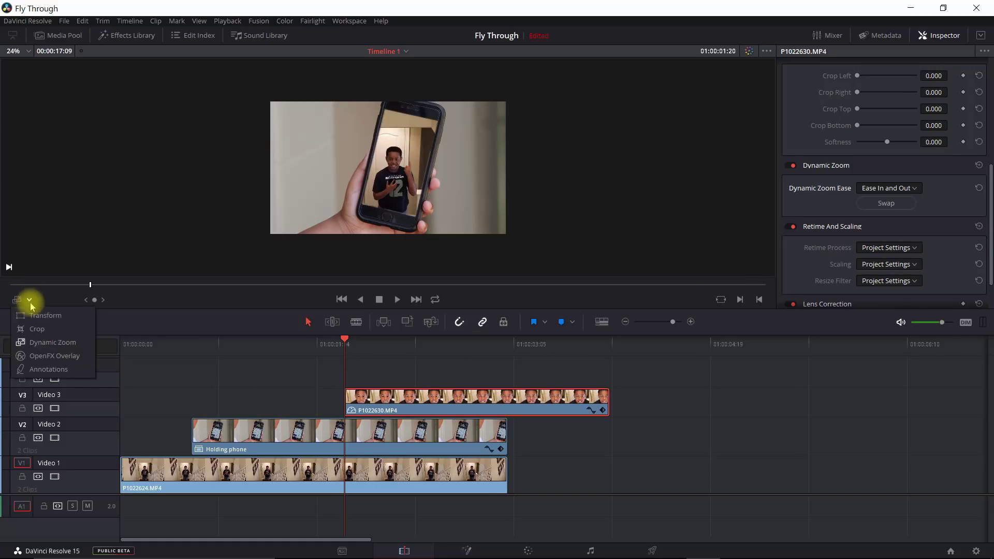
{"action": "left_click", "coordinate": [47, 342]}
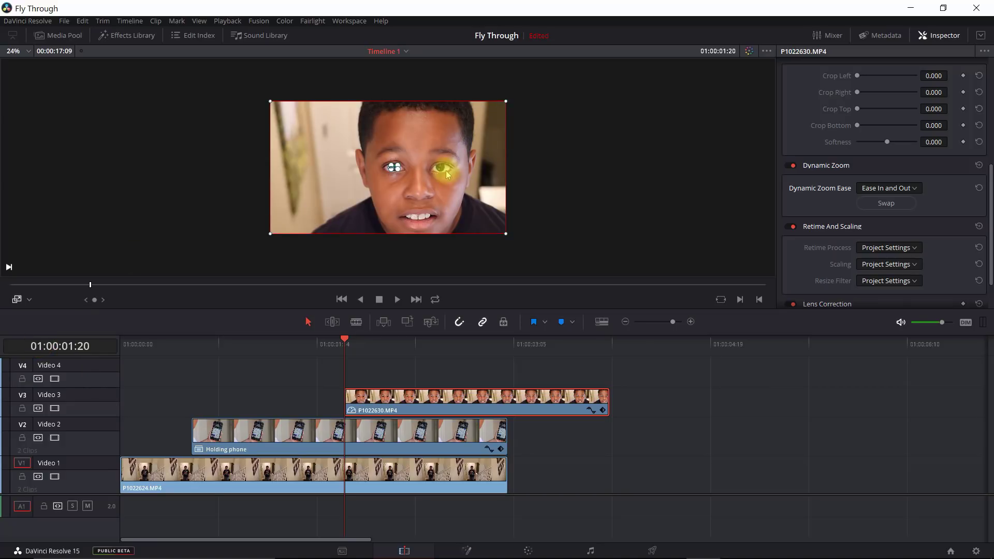
{"action": "scroll", "coordinate": [423, 175], "scroll_direction": "up", "scroll_amount": 6}
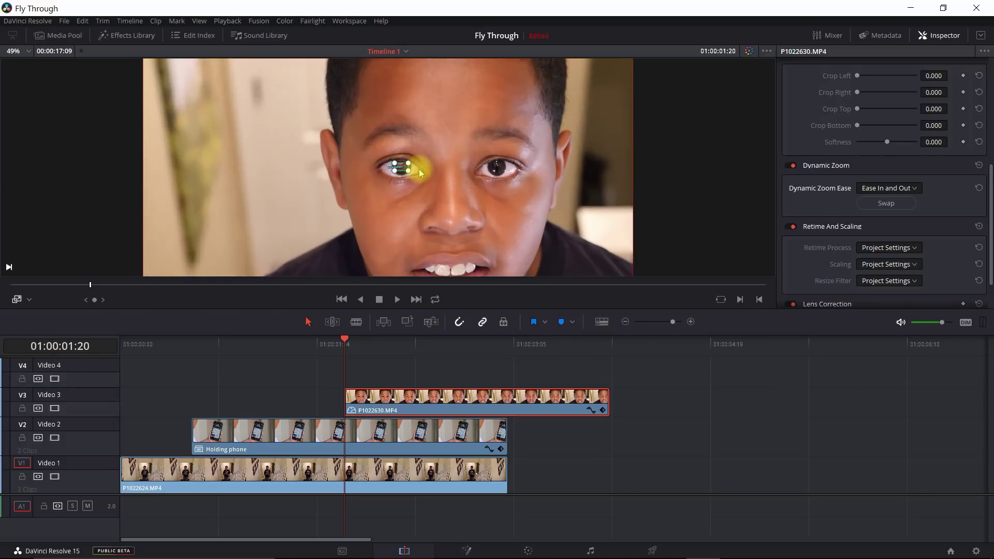
{"action": "scroll", "coordinate": [430, 173], "scroll_direction": "up", "scroll_amount": 4}
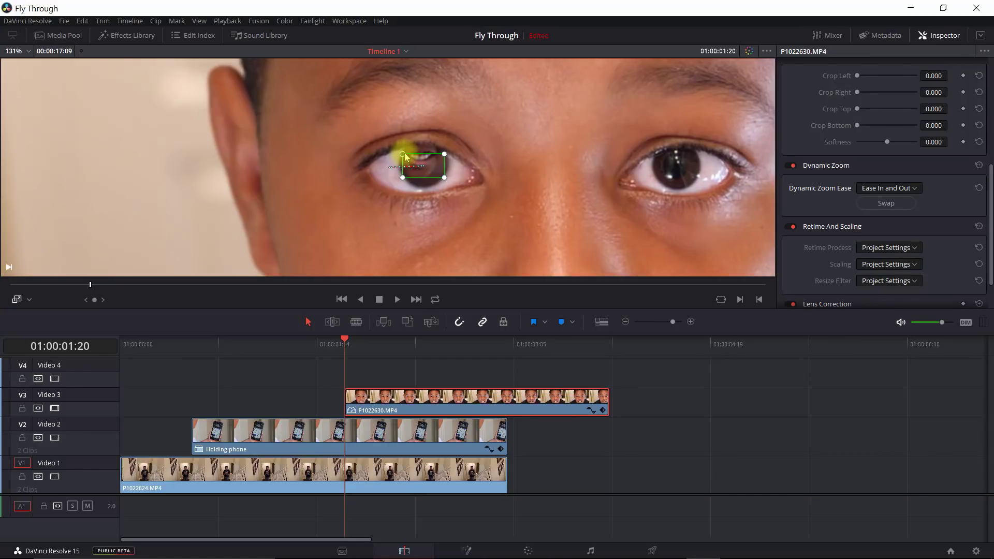
{"action": "left_click_drag", "start_coordinate": [407, 154], "coordinate": [417, 167]}
{"action": "scroll", "coordinate": [465, 160], "scroll_direction": "down", "scroll_amount": 8}
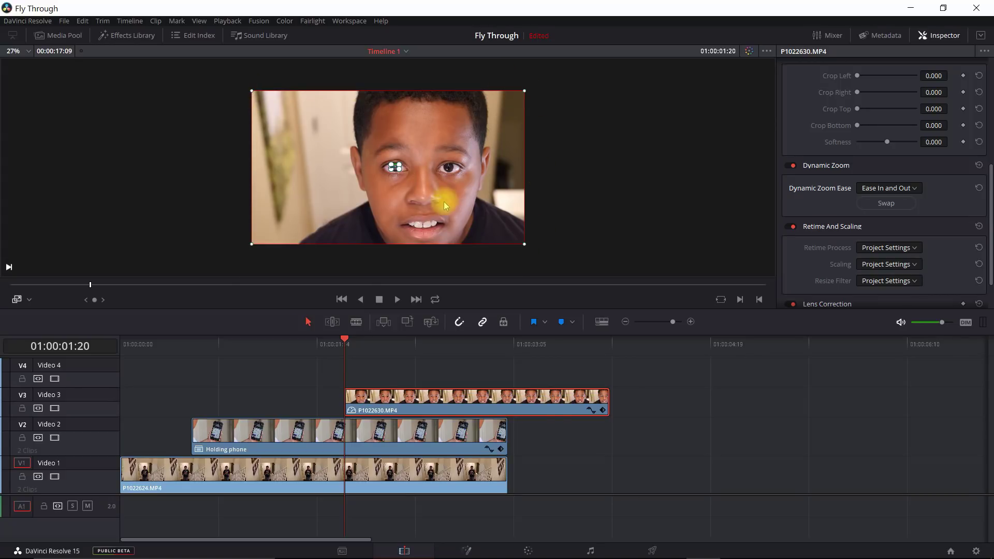
Hide the Dynamic Zoom frames and scrub through P1022630.MP4 to examine the zoom out of the eye
{"action": "left_click", "coordinate": [17, 300]}
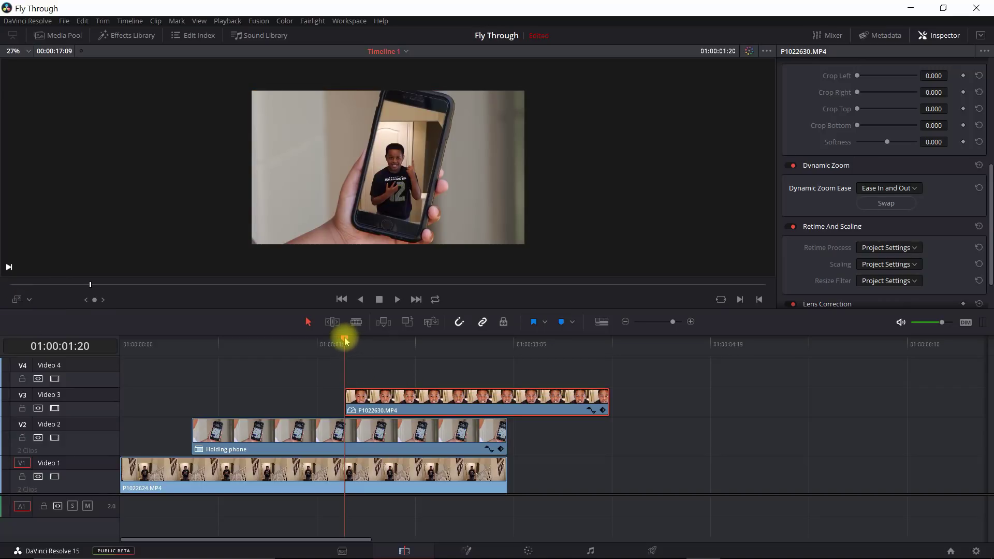
{"action": "left_click_drag", "start_coordinate": [355, 341], "coordinate": [501, 355]}
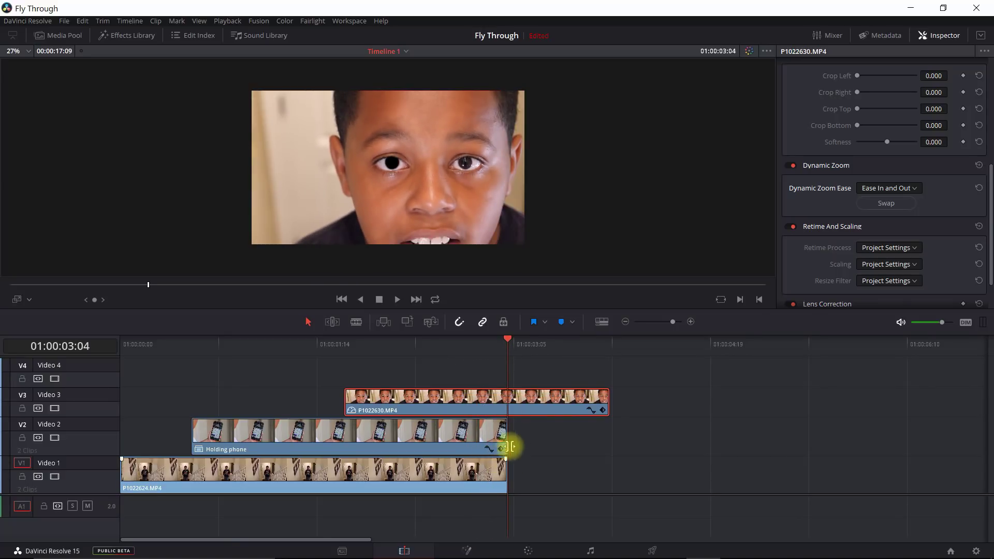
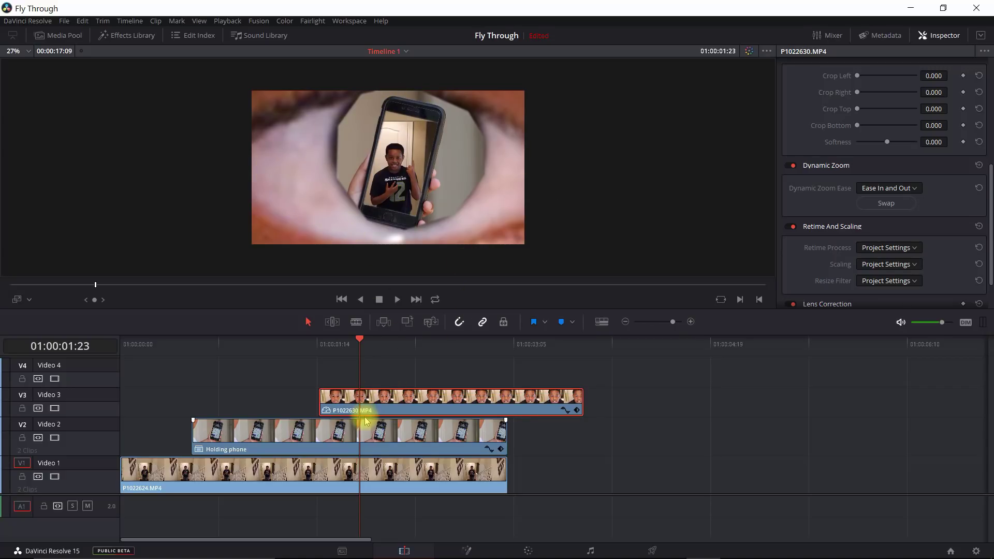
Duplicate the P1022630.MP4 clip and place the copy on Video 4, aligned directly above the original on Video 3
{"action": "right_click", "coordinate": [401, 403]}
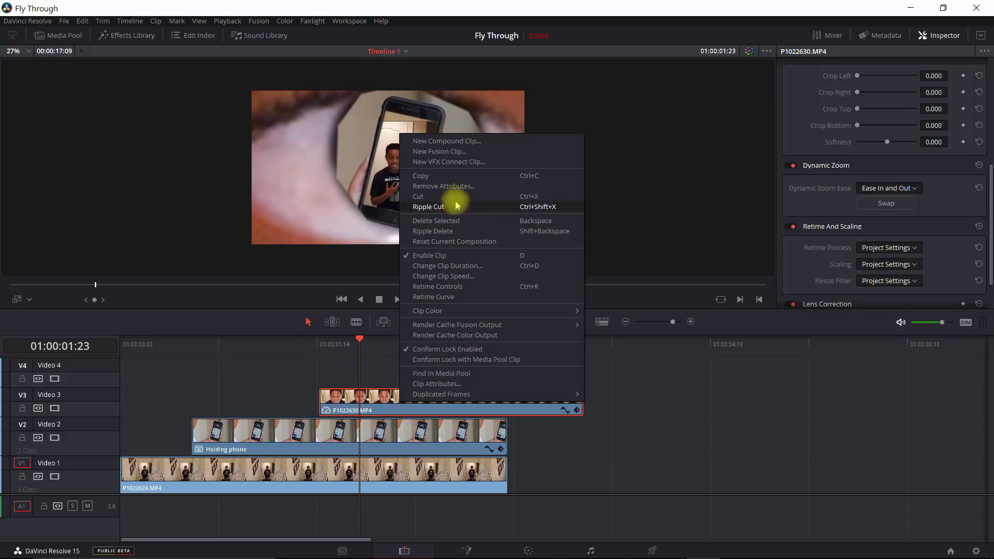
{"action": "left_click", "coordinate": [443, 177]}
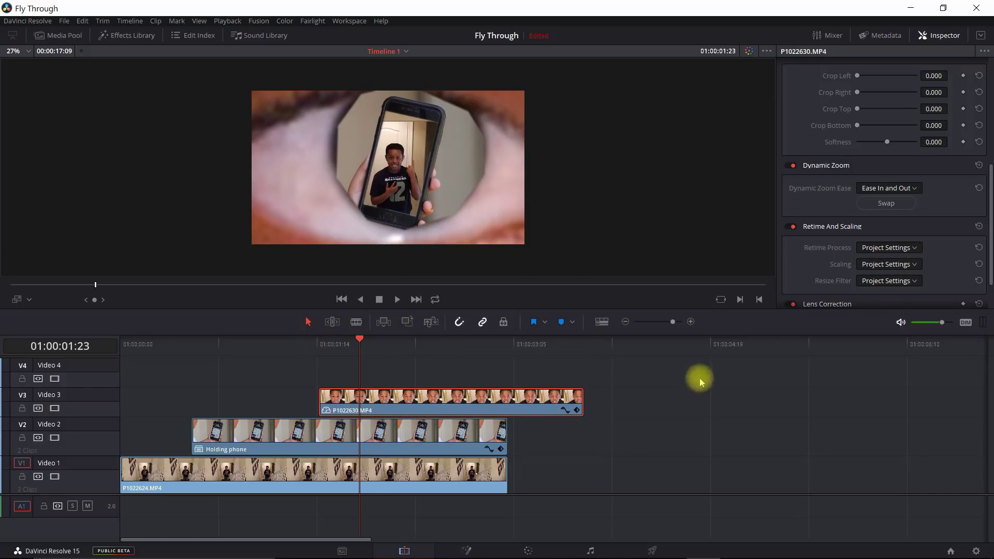
{"action": "left_click", "coordinate": [604, 340]}
{"action": "key", "text": "ctrl+v"}
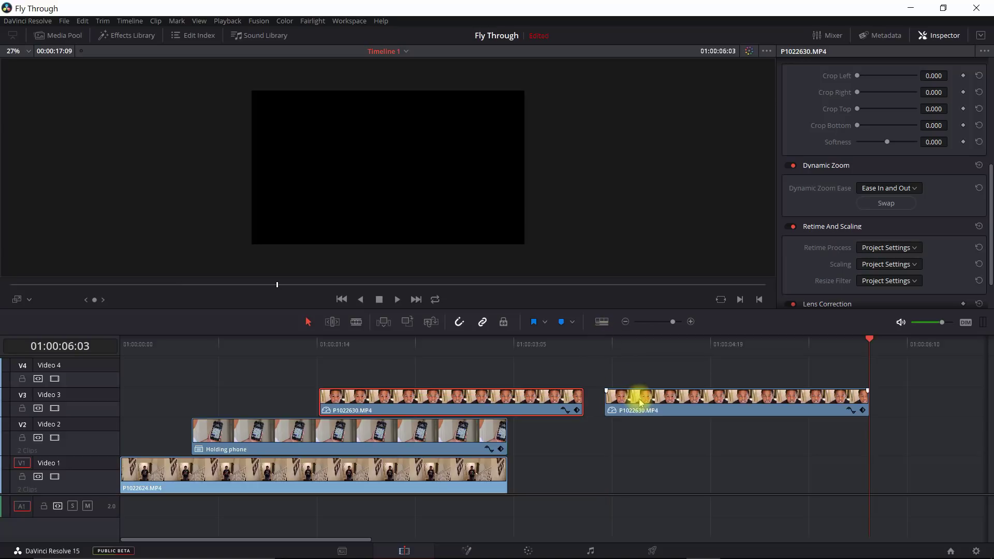
{"action": "left_click_drag", "start_coordinate": [640, 403], "coordinate": [362, 378]}
Scrub through the stacked P1022630.MP4 clips to examine the iris before and after the underlying phone footage ends
{"action": "left_click", "coordinate": [319, 342]}
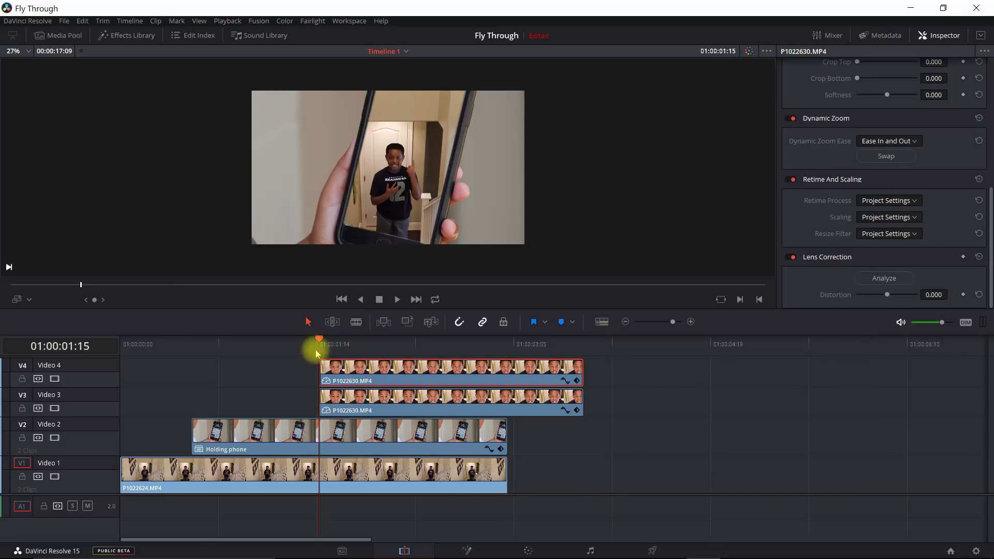
{"action": "key", "text": "shift+Right"}
{"action": "key", "text": "shift+Right"}
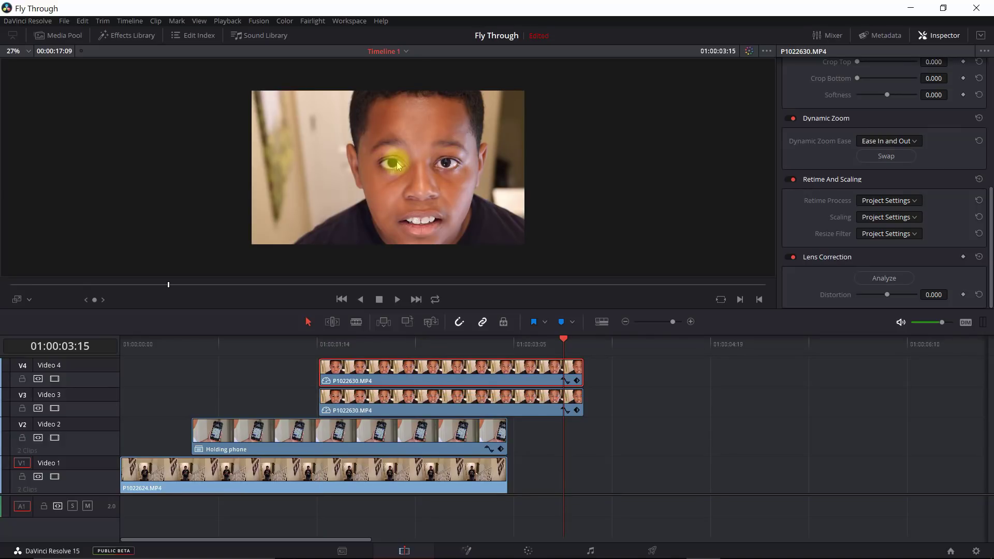
{"action": "left_click", "coordinate": [473, 398]}
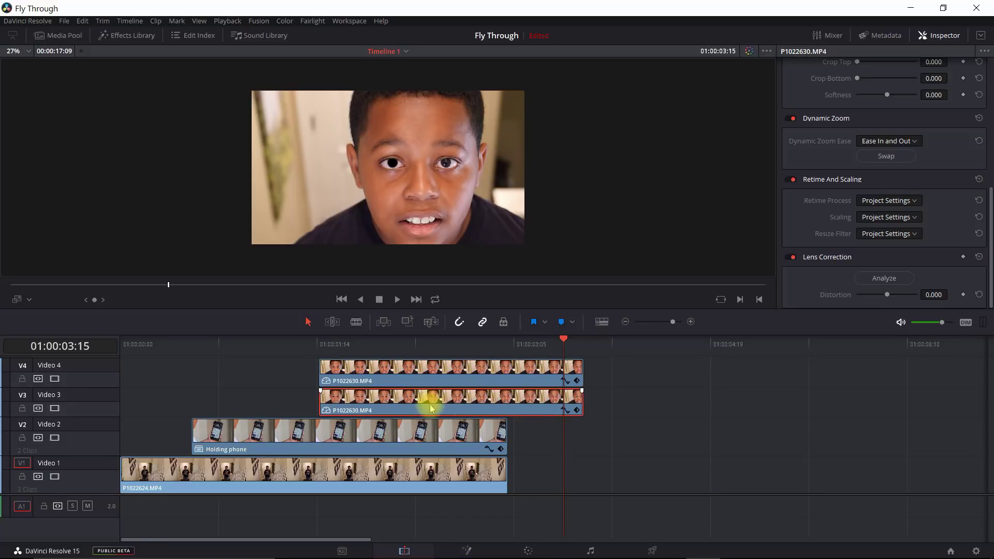
{"action": "left_click", "coordinate": [325, 342]}
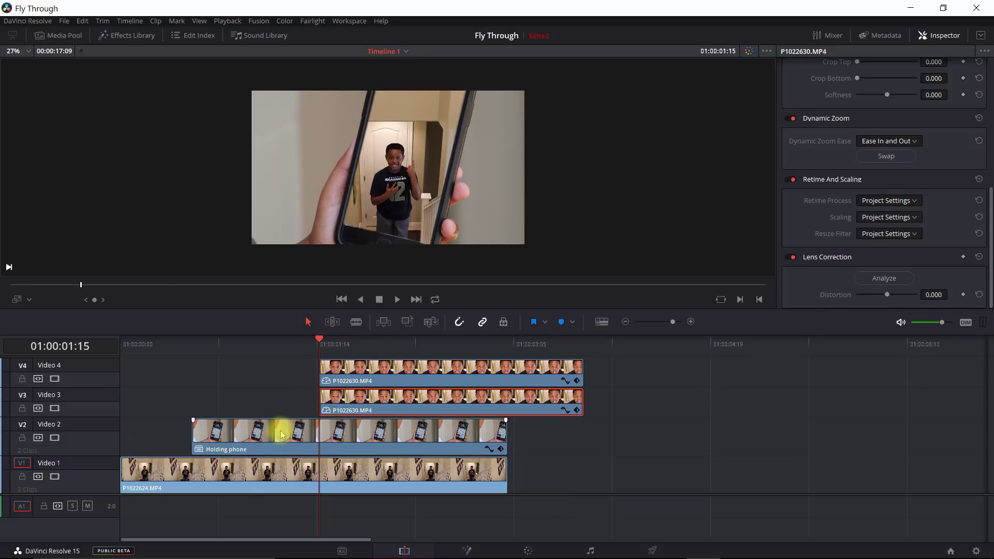
{"action": "left_click", "coordinate": [441, 344]}
{"action": "left_click", "coordinate": [476, 344]}
{"action": "left_click", "coordinate": [532, 347]}
{"action": "left_click", "coordinate": [437, 347]}
Set the opacity of both P1022630.MP4 clips to 0, keyframing the Video 3 clip's opacity at 01:00:01:15
{"action": "left_click", "coordinate": [352, 368]}
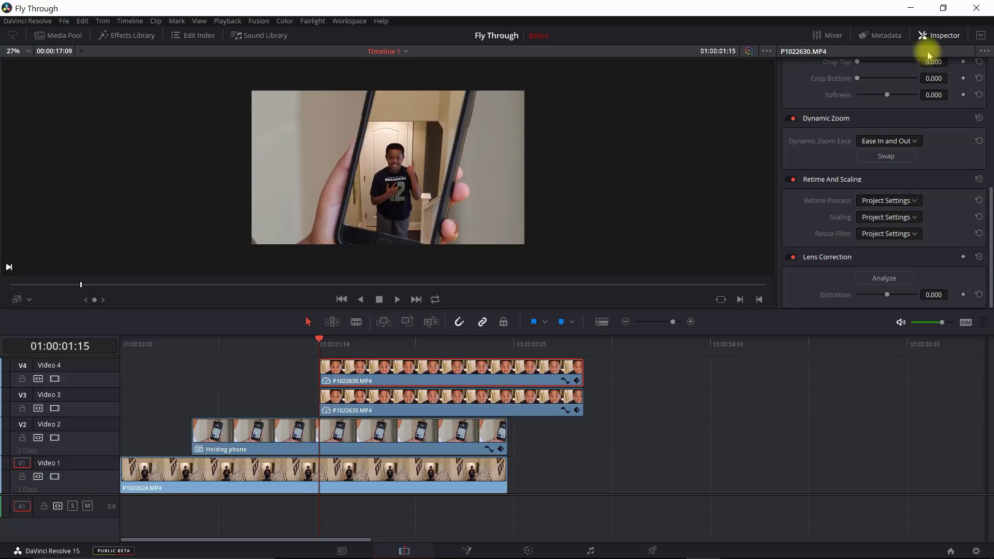
{"action": "scroll", "coordinate": [918, 130], "scroll_direction": "up", "scroll_amount": 5}
{"action": "scroll", "coordinate": [916, 122], "scroll_direction": "up", "scroll_amount": 1}
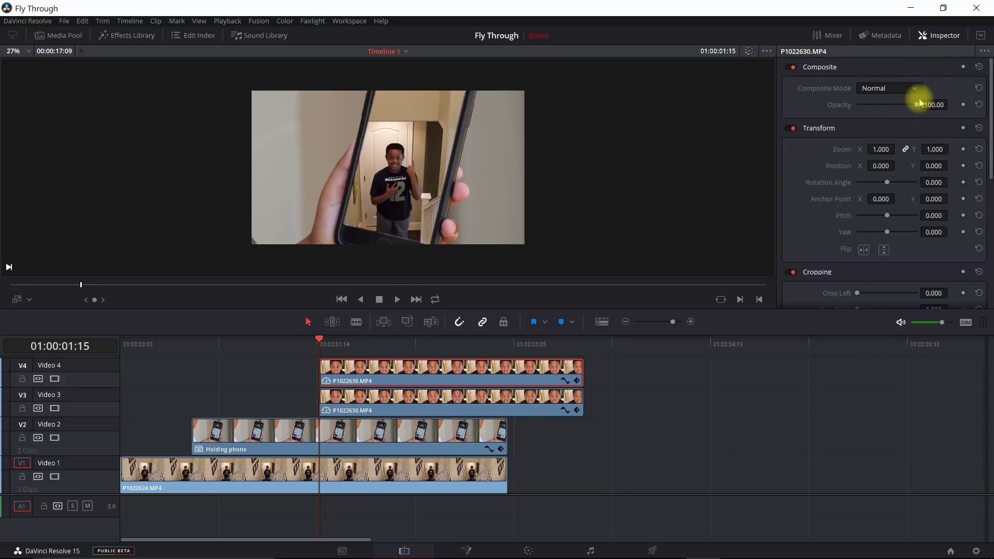
{"action": "left_click_drag", "start_coordinate": [916, 105], "coordinate": [798, 104]}
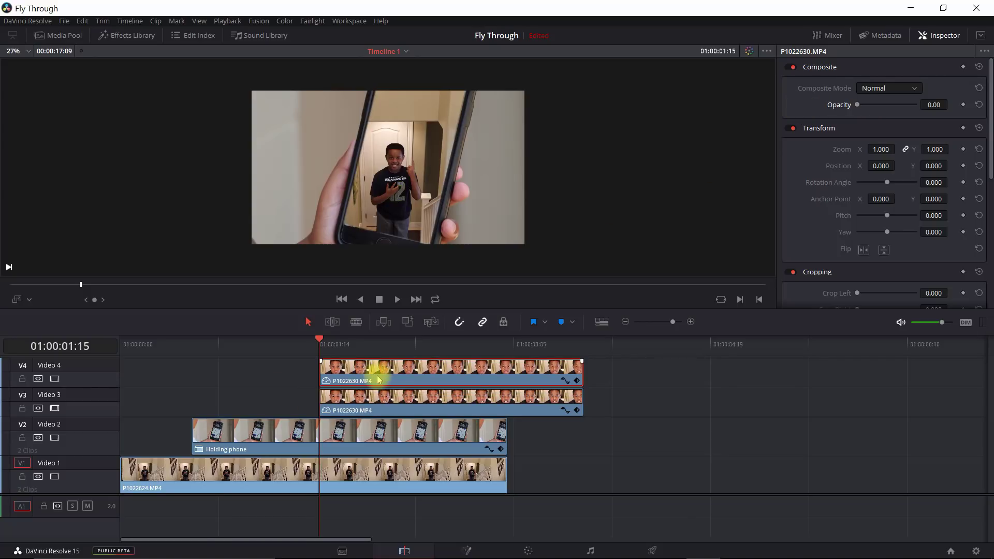
{"action": "left_click", "coordinate": [355, 403]}
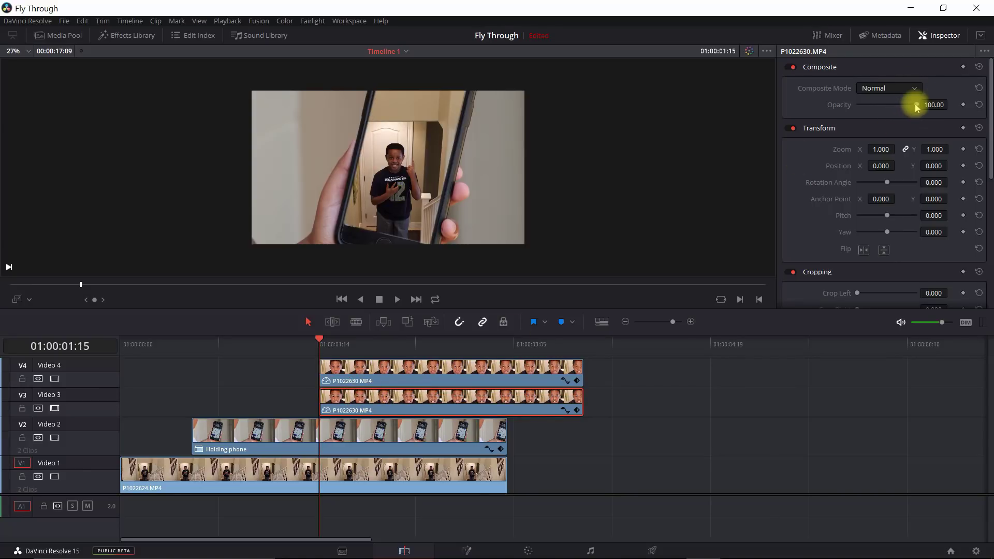
{"action": "left_click_drag", "start_coordinate": [913, 107], "coordinate": [825, 106]}
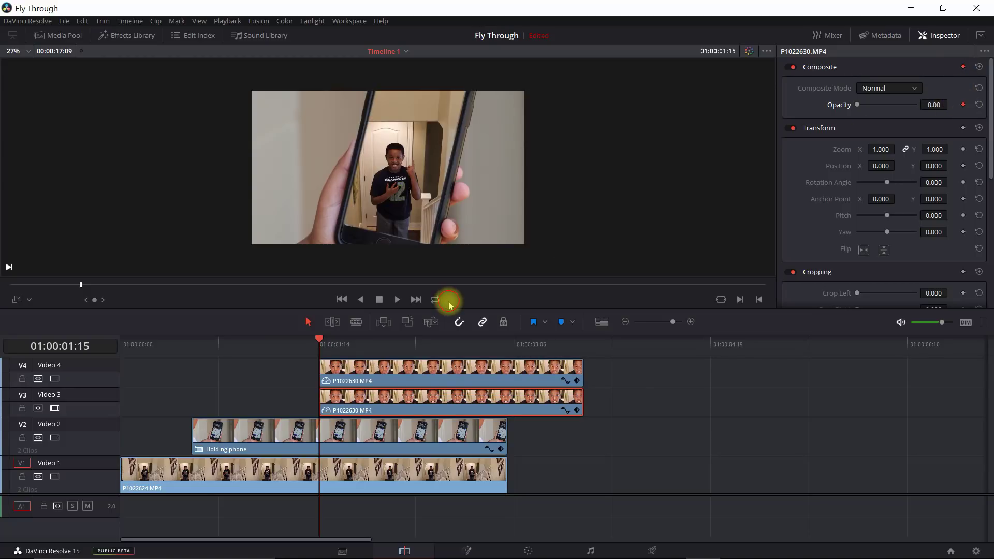
Add an opacity keyframe of 100 to the Video 3 clip at 01:00:01:21
{"action": "left_click", "coordinate": [380, 342]}
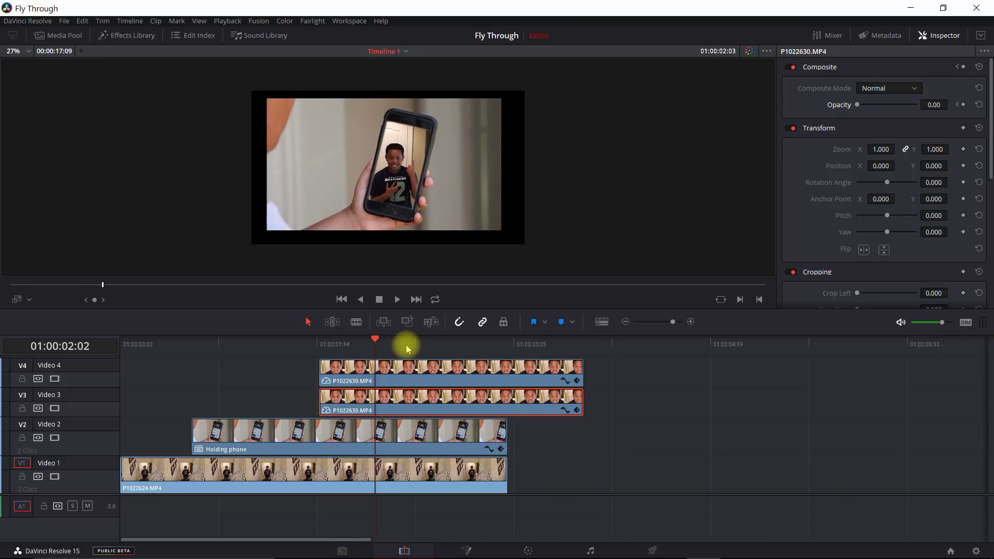
{"action": "key", "text": "Left"}
{"action": "key", "text": "Left"}
{"action": "key", "text": "Left"}
{"action": "key", "text": "Left"}
{"action": "key", "text": "Left"}
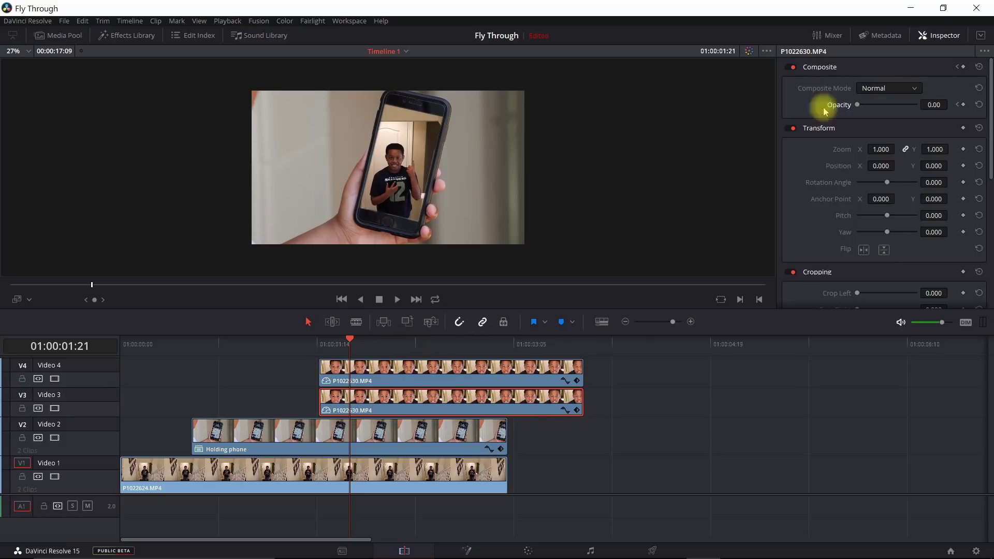
{"action": "left_click", "coordinate": [964, 105]}
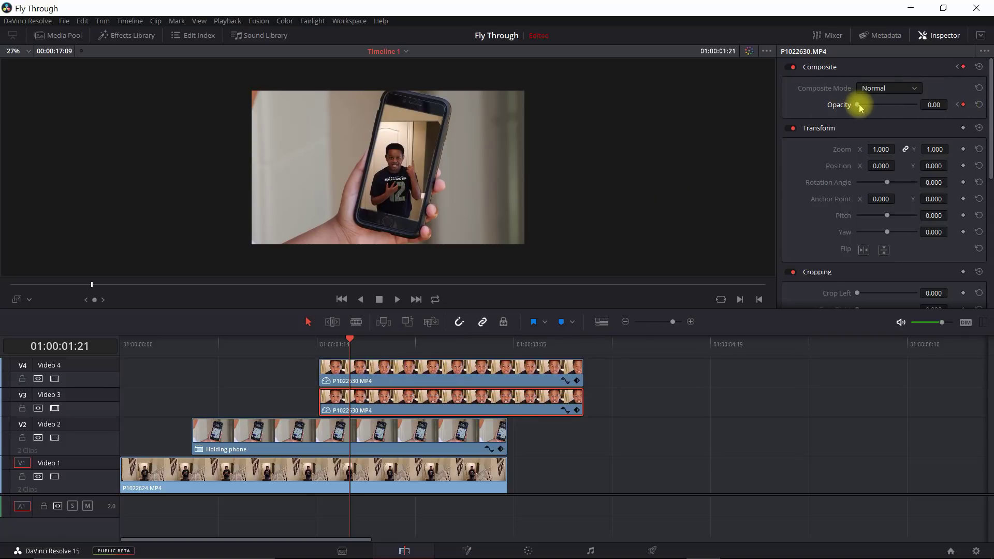
{"action": "left_click_drag", "start_coordinate": [934, 108], "coordinate": [958, 109]}
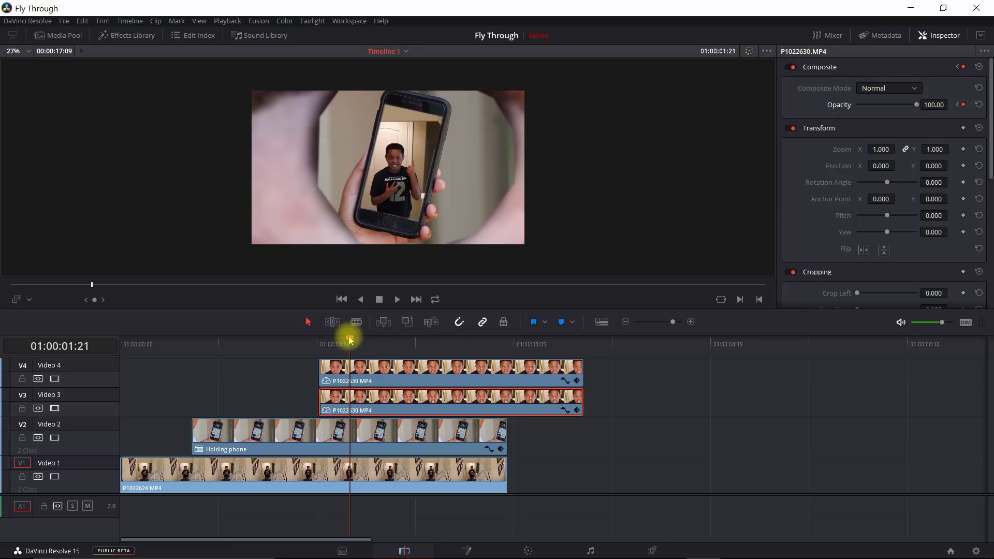
Step frame by frame from 01:00:01:15 to examine the opacity fade-in of the eye over the phone shot
{"action": "left_click_drag", "start_coordinate": [350, 339], "coordinate": [309, 343]}
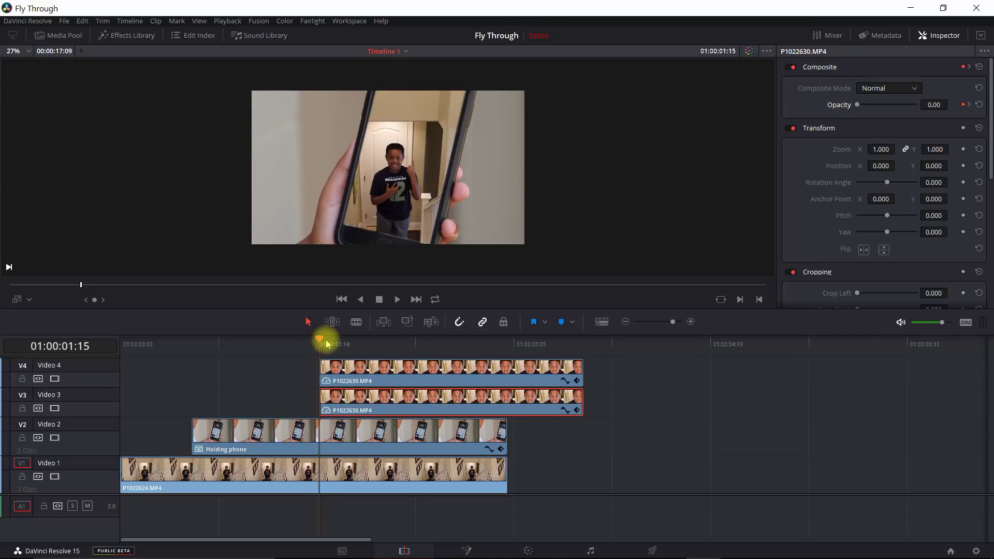
{"action": "left_click_drag", "start_coordinate": [326, 343], "coordinate": [329, 344]}
{"action": "key", "text": "Right"}
{"action": "key", "text": "Right"}
{"action": "key", "text": "Right"}
{"action": "key", "text": "Right"}
{"action": "key", "text": "Right"}
{"action": "key", "text": "Right"}
{"action": "key", "text": "Right"}
{"action": "key", "text": "Right"}
{"action": "key", "text": "Right"}
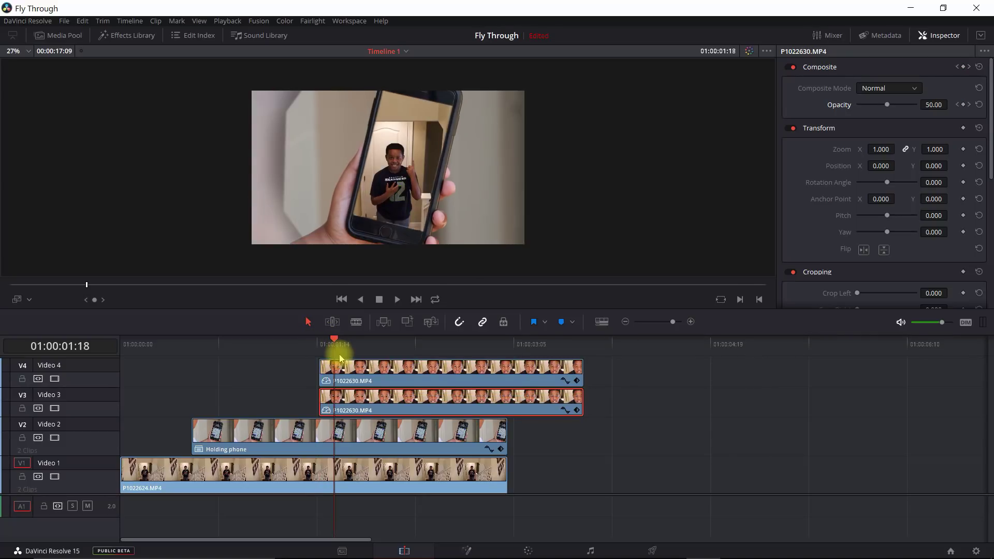
{"action": "key", "text": "Right"}
{"action": "key", "text": "Right"}
{"action": "key", "text": "Right"}
{"action": "key", "text": "Right"}
{"action": "key", "text": "Right"}
{"action": "key", "text": "Right"}
{"action": "key", "text": "Right"}
{"action": "key", "text": "Right"}
{"action": "key", "text": "Right"}
{"action": "key", "text": "Right"}
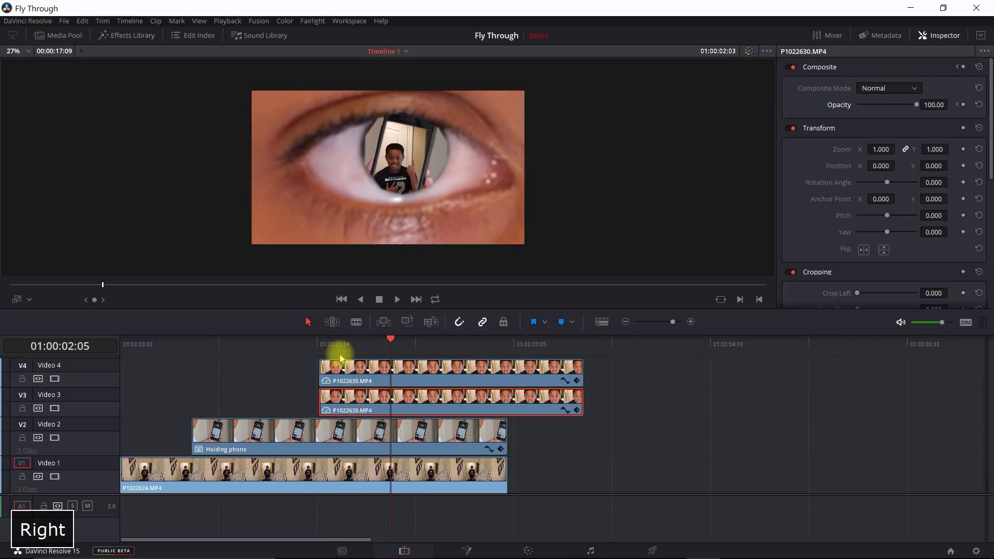
Step again from 01:00:01:12, just before the eye clips, to examine how the phone shot sits inside the iris
{"action": "left_click", "coordinate": [304, 342]}
{"action": "key", "text": "Right"}
{"action": "key", "text": "Right"}
{"action": "key", "text": "Right"}
{"action": "key", "text": "Right"}
{"action": "key", "text": "Right"}
{"action": "key", "text": "Right"}
{"action": "key", "text": "Right"}
{"action": "key", "text": "Right"}
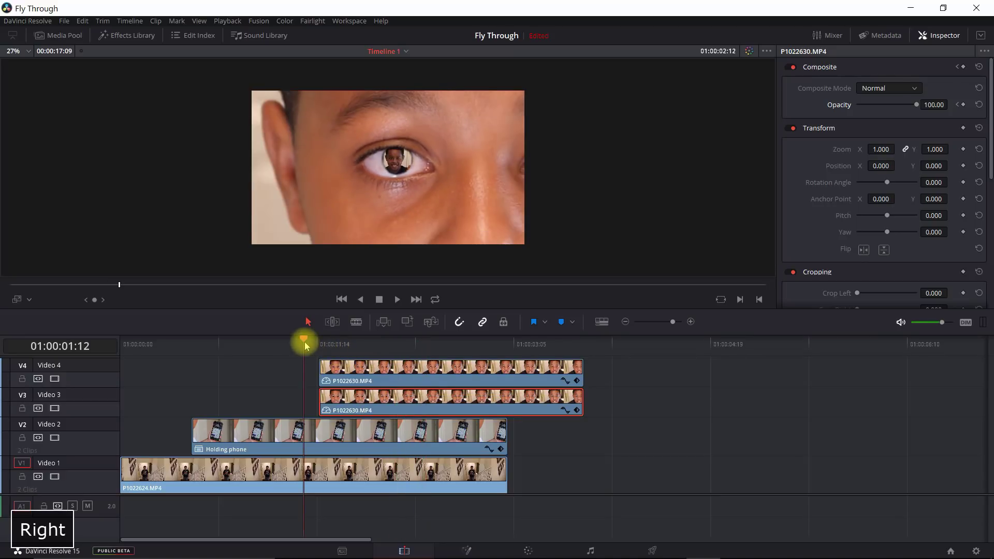
{"action": "key", "text": "Right"}
{"action": "key", "text": "Right"}
{"action": "key", "text": "Right"}
{"action": "key", "text": "Right"}
{"action": "key", "text": "Right"}
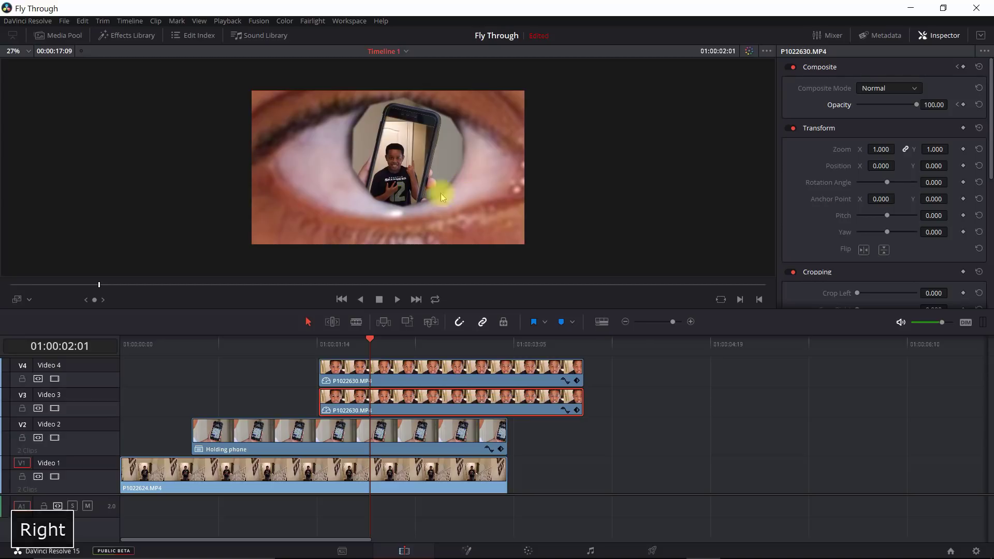
{"action": "key", "text": "Right"}
{"action": "key", "text": "Right"}
{"action": "key", "text": "Right"}
{"action": "key", "text": "Right"}
{"action": "key", "text": "Right"}
{"action": "key", "text": "Right"}
{"action": "key", "text": "Right"}
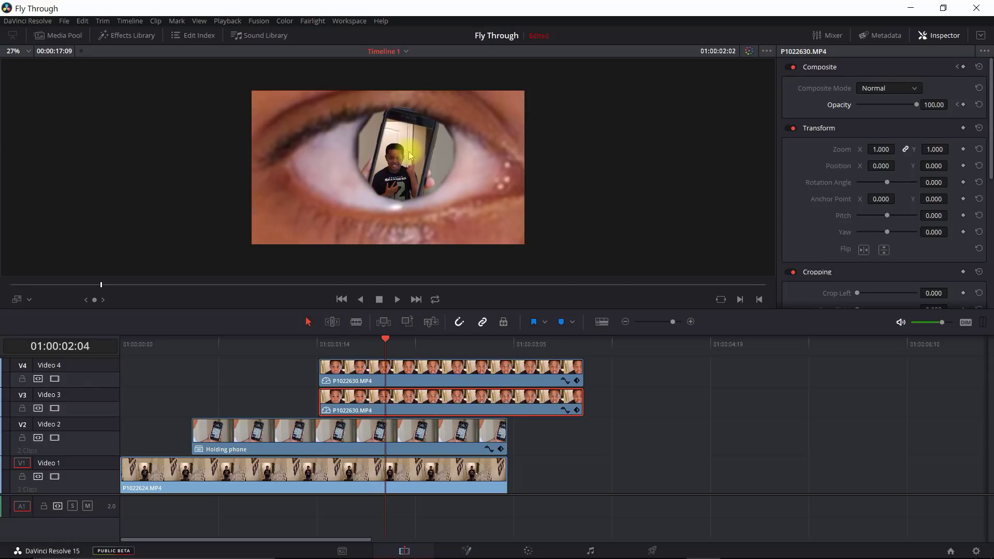
{"action": "key", "text": "Right"}
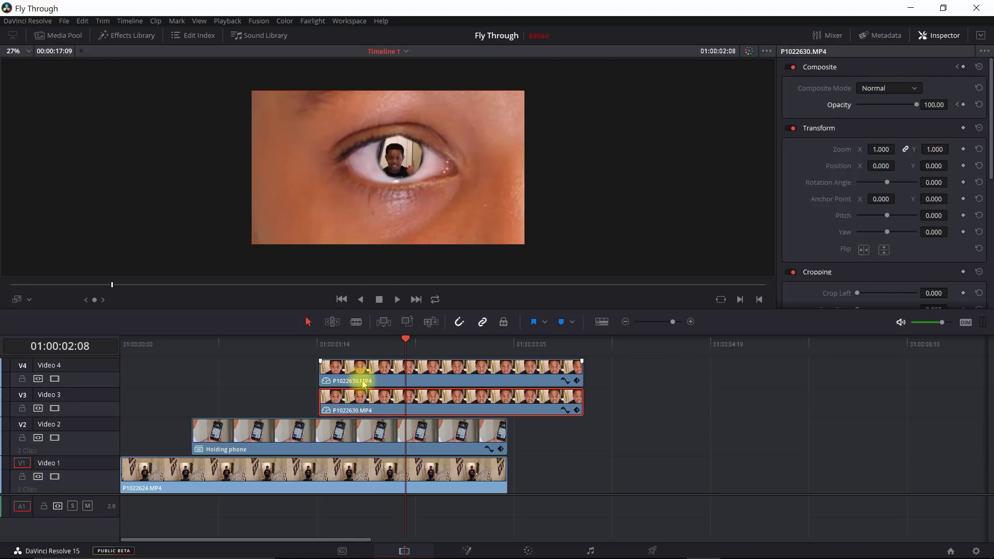
Go back to the opacity fade, play it and step through its frames to examine where it should end
{"action": "key", "text": "Left"}
{"action": "key", "text": "Left"}
{"action": "key", "text": "Left"}
{"action": "key", "text": "Left"}
{"action": "key", "text": "Left"}
{"action": "key", "text": "Left"}
{"action": "key", "text": "Left"}
{"action": "key", "text": "Left"}
{"action": "key", "text": "Left"}
{"action": "key", "text": "Left"}
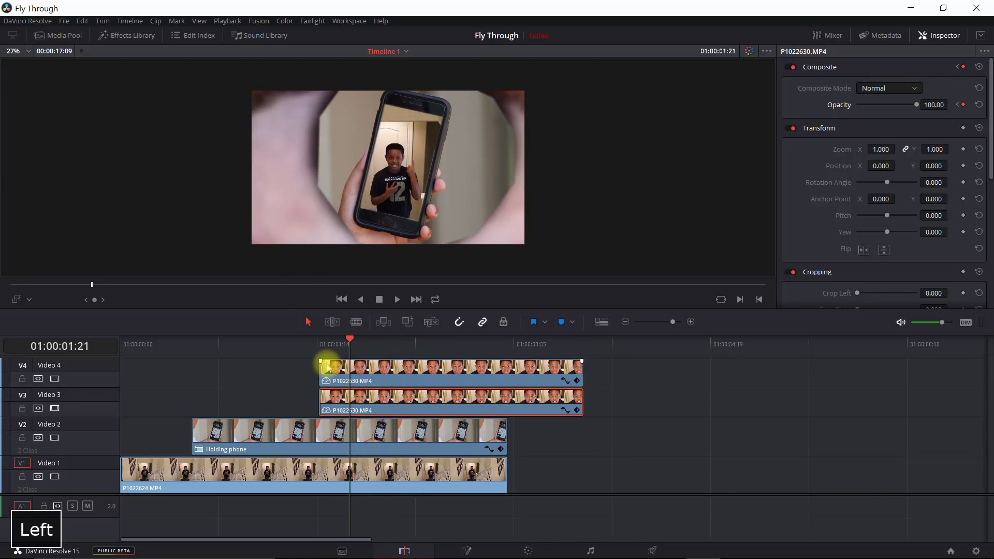
{"action": "key", "text": "space"}
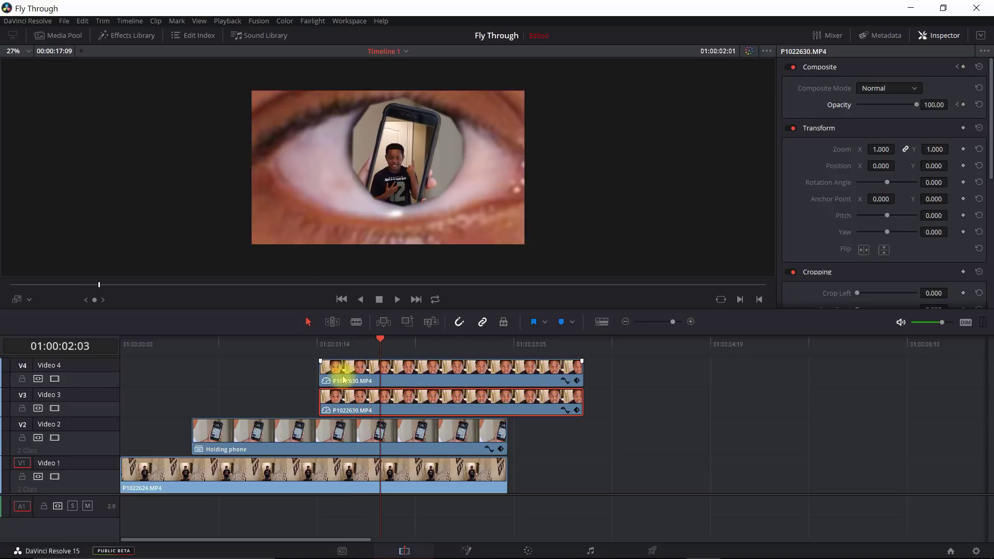
{"action": "left_click", "coordinate": [322, 342]}
{"action": "key", "text": "Right"}
{"action": "key", "text": "Right"}
{"action": "key", "text": "Right"}
{"action": "key", "text": "Right"}
{"action": "key", "text": "Right"}
{"action": "key", "text": "Right"}
{"action": "key", "text": "Right"}
{"action": "key", "text": "Right"}
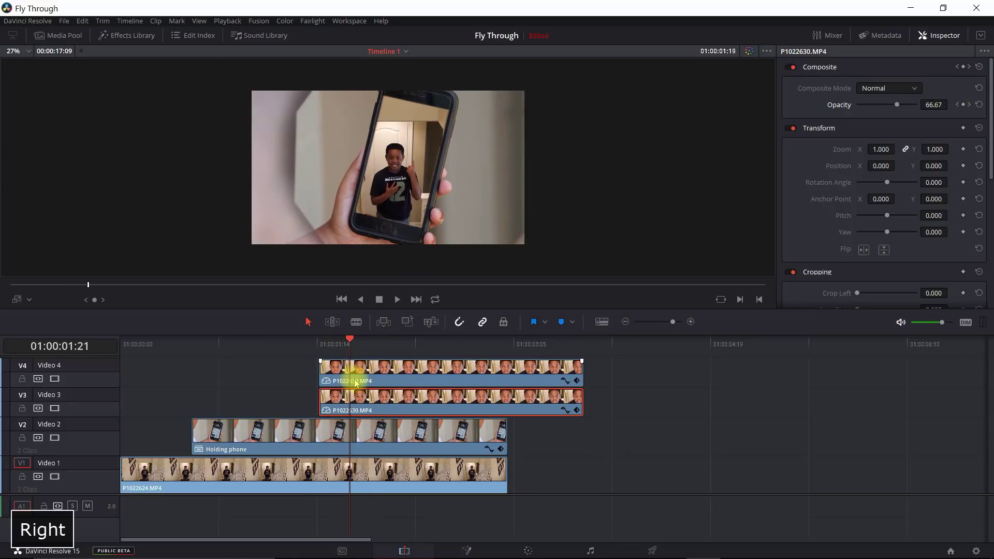
Remove the Video 3 clip's opacity keyframe at 01:00:01:21
{"action": "key", "text": "Left"}
{"action": "key", "text": "Left"}
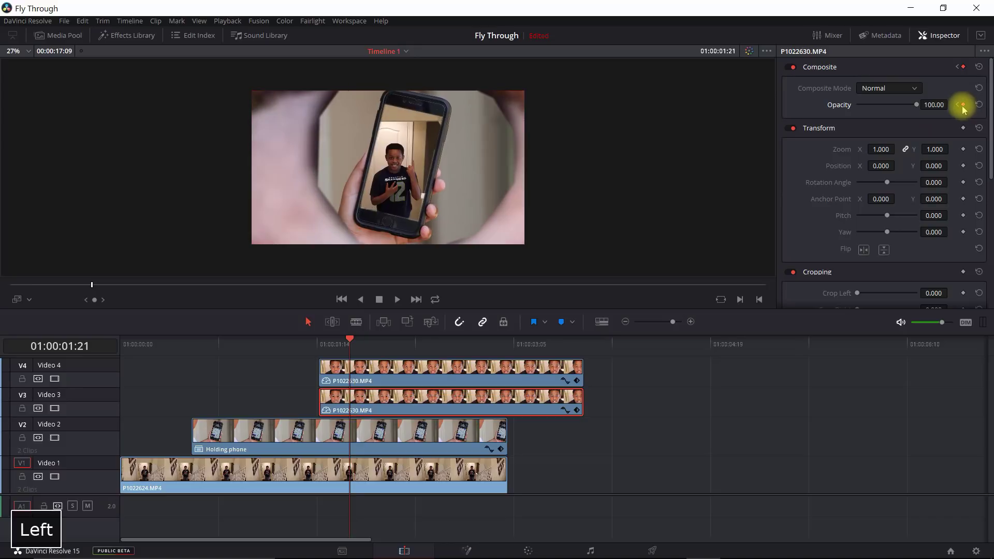
{"action": "key", "text": "Left"}
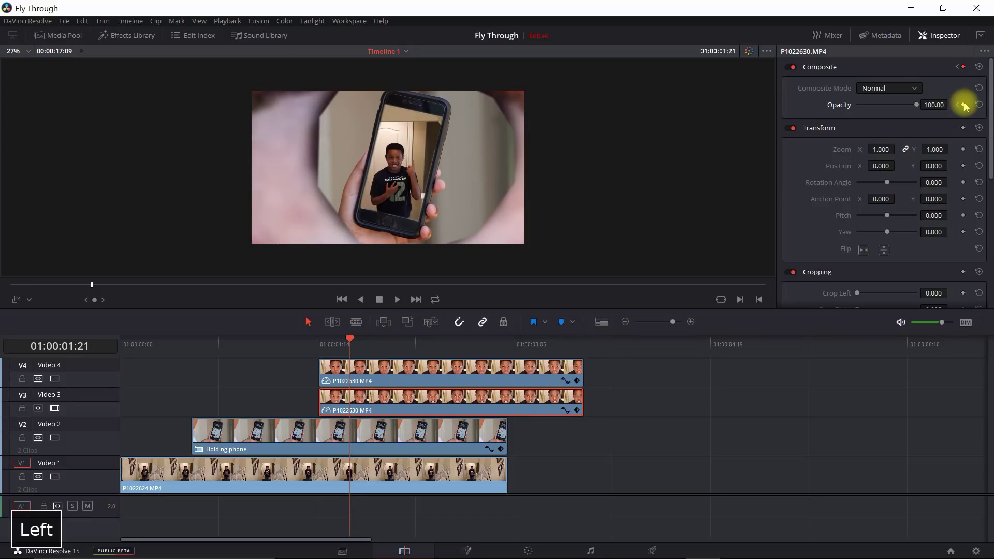
{"action": "left_click", "coordinate": [964, 105]}
Keyframe the Video 3 clip's opacity at 100 on frame 01:00:01:22, before the phone shot's edges show
{"action": "key", "text": "Right"}
{"action": "key", "text": "Right"}
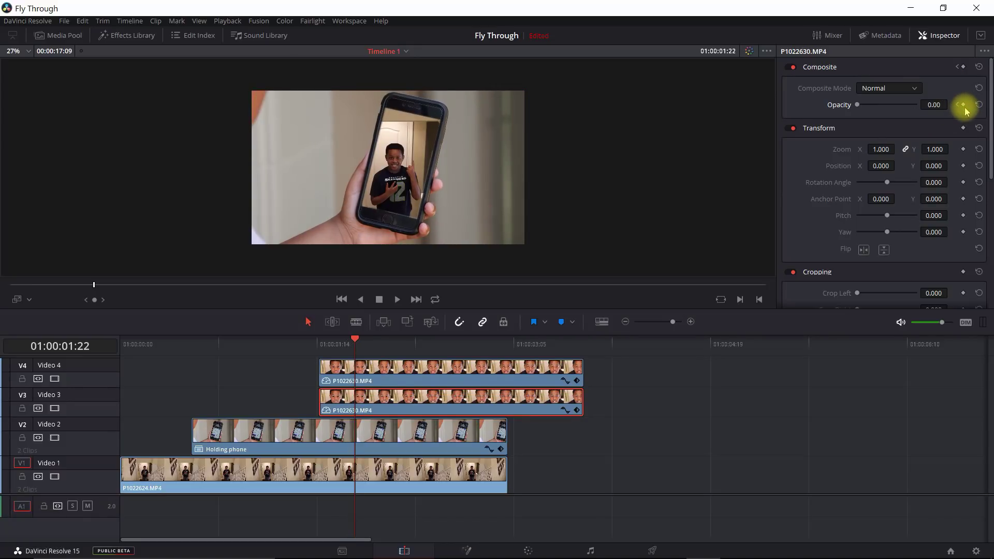
{"action": "key", "text": "Right"}
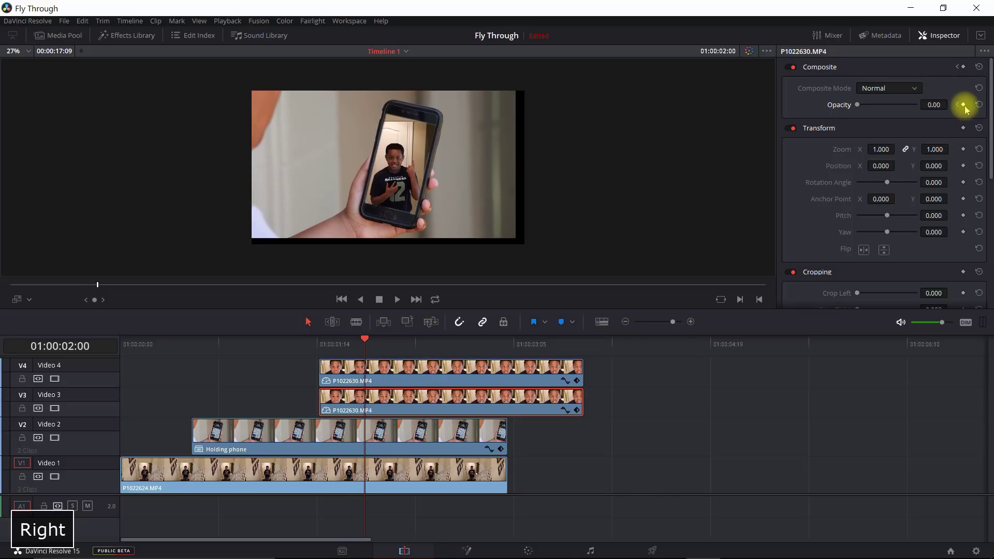
{"action": "key", "text": "Left"}
{"action": "key", "text": "Left"}
{"action": "key", "text": "Right"}
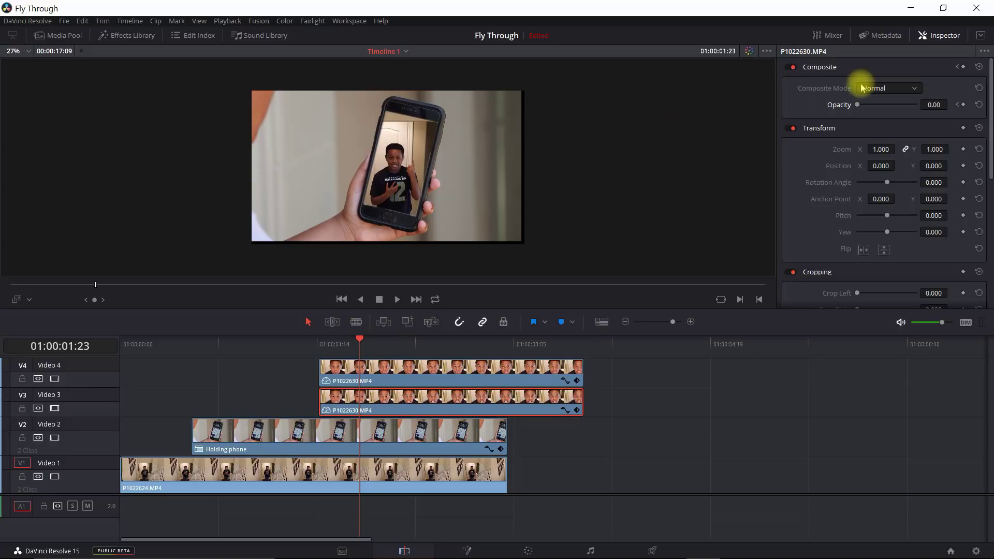
{"action": "key", "text": "Left"}
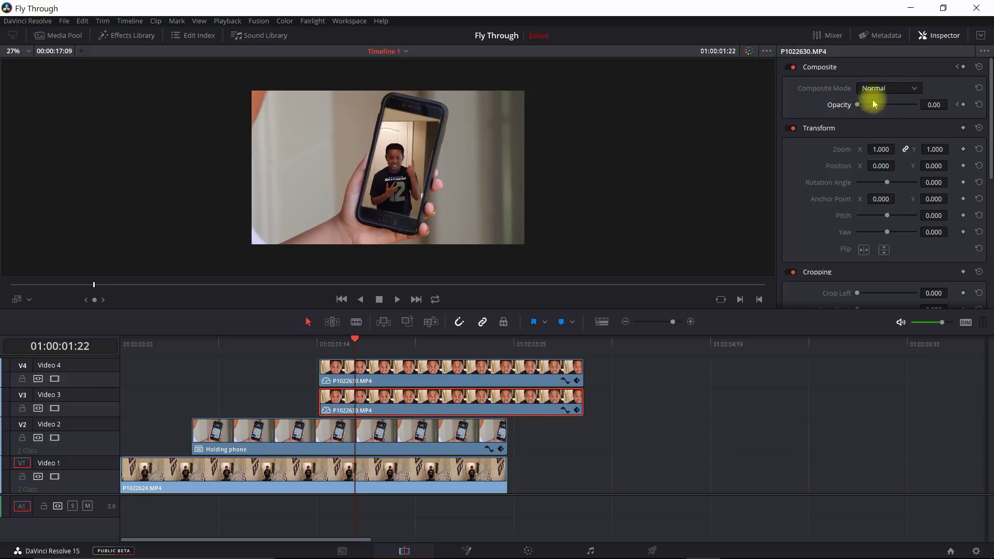
{"action": "left_click", "coordinate": [934, 106]}
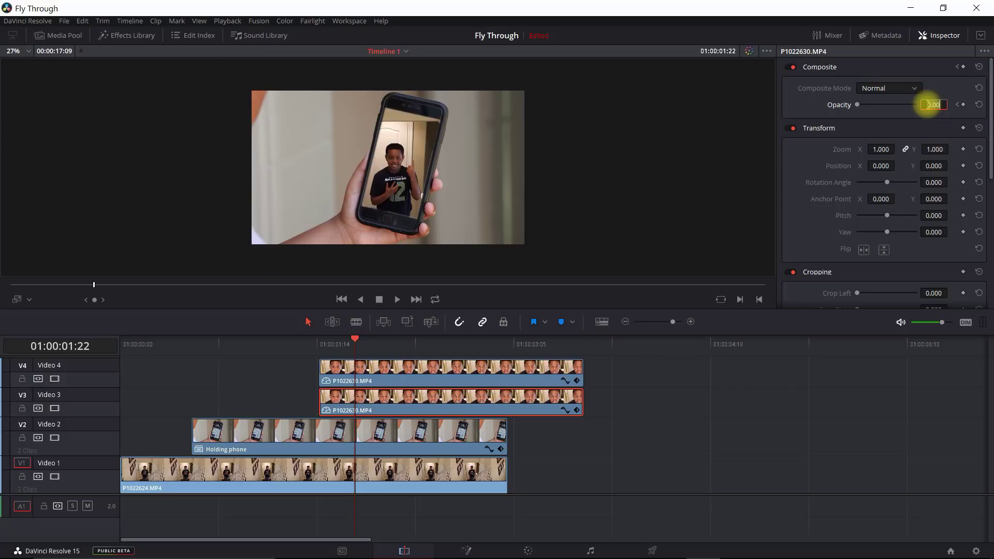
{"action": "key", "text": "Return"}
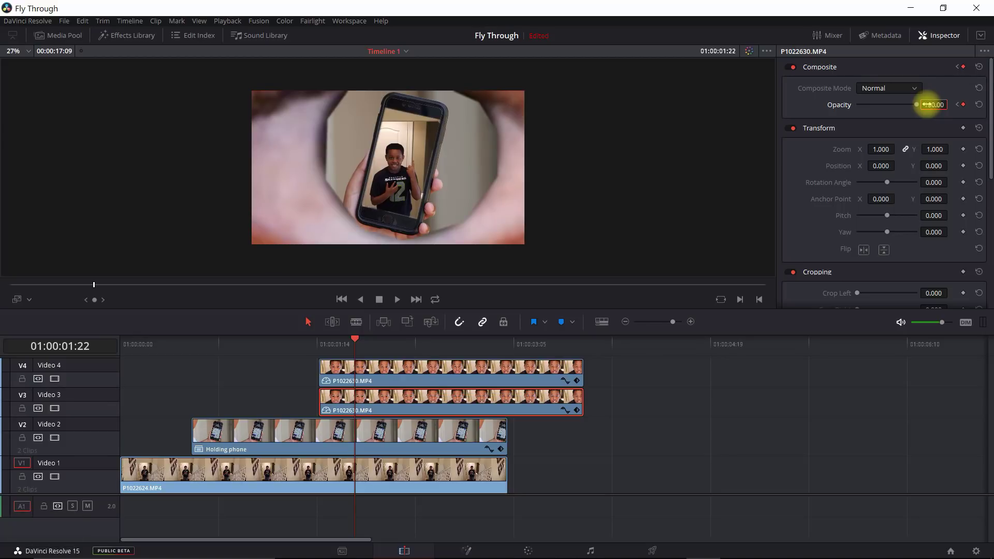
Step forward from 01:00:01:22 to 01:00:02:17 to examine how the phone shot sits inside the masked eye as the zoom pulls out
{"action": "key", "text": "Right"}
{"action": "key", "text": "Right"}
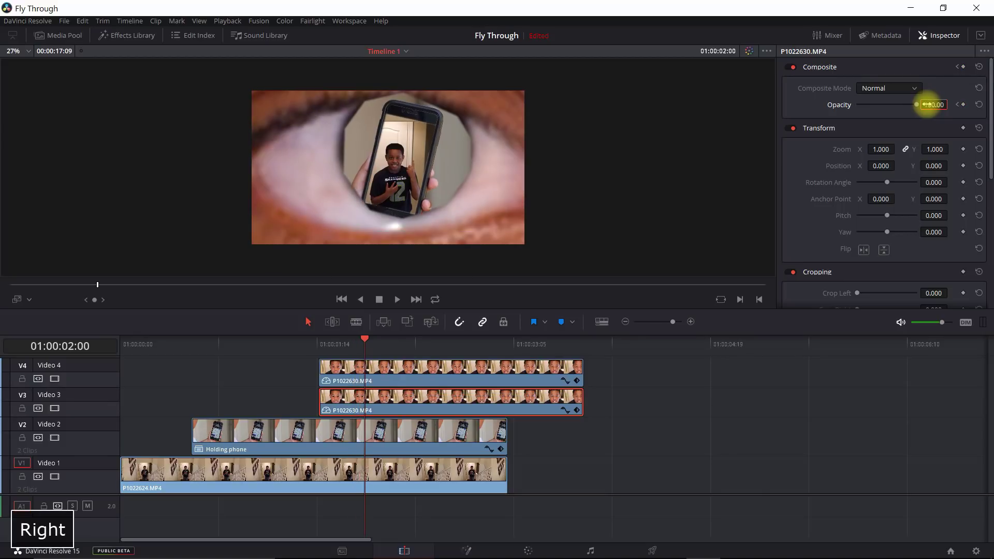
{"action": "key", "text": "Right"}
{"action": "key", "text": "Right"}
{"action": "key", "text": "Right"}
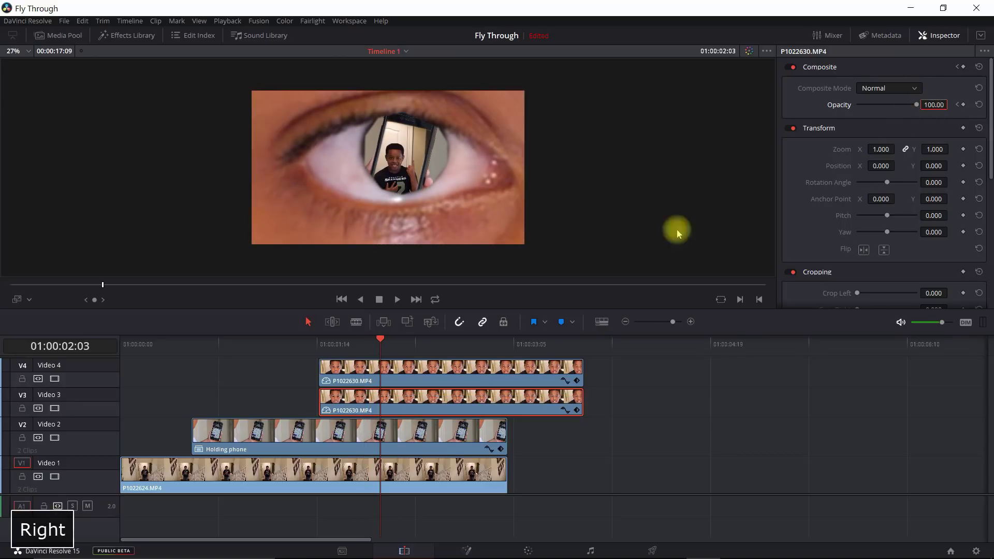
{"action": "key", "text": "Right"}
{"action": "key", "text": "Right"}
{"action": "key", "text": "Right"}
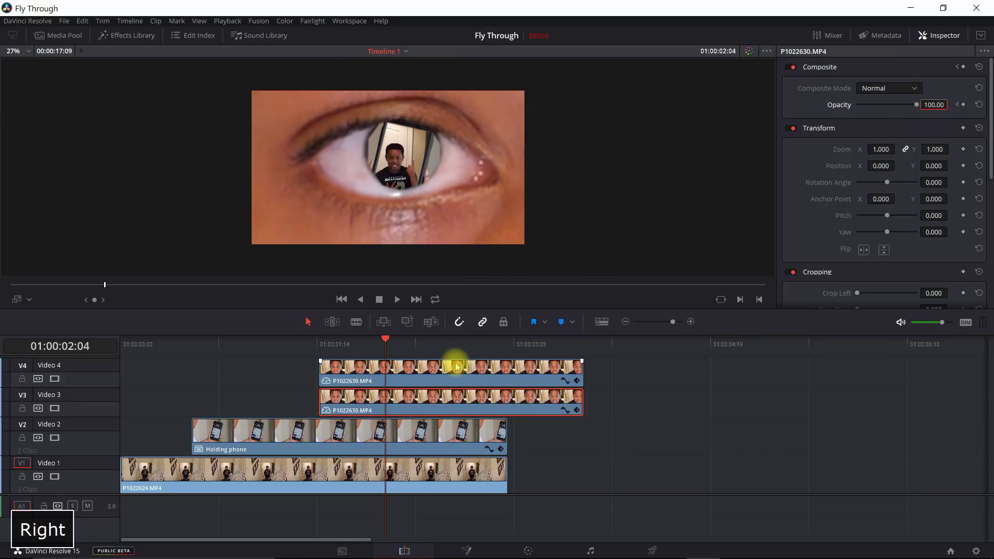
{"action": "key", "text": "Right"}
{"action": "key", "text": "Right"}
{"action": "key", "text": "Right"}
{"action": "key", "text": "Right"}
{"action": "key", "text": "Right"}
{"action": "key", "text": "Right"}
{"action": "key", "text": "Right"}
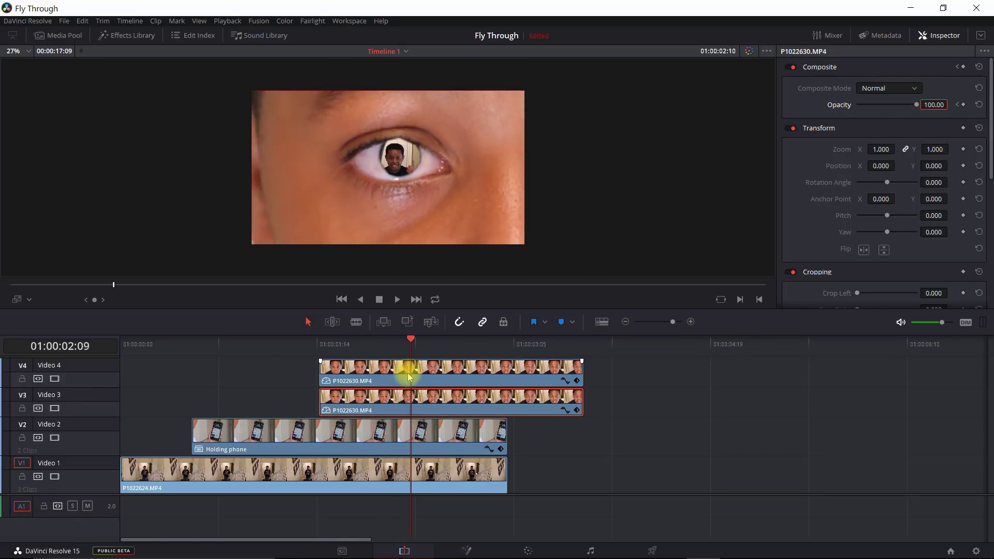
{"action": "key", "text": "Right"}
{"action": "key", "text": "Right"}
{"action": "key", "text": "Right"}
{"action": "key", "text": "Right"}
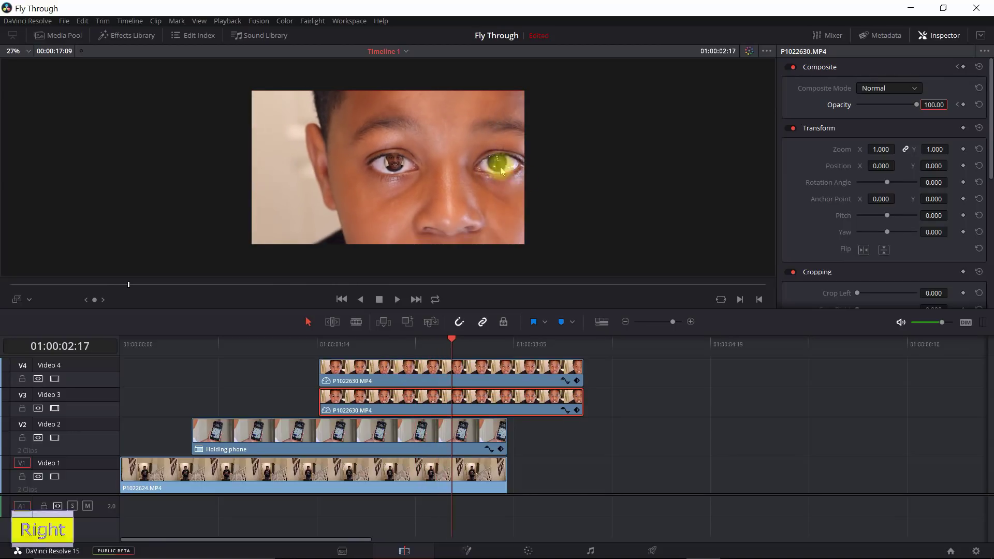
Keyframe the Video 4 eye clip's opacity at 0 on frame 01:00:02:10
{"action": "left_click", "coordinate": [357, 371]}
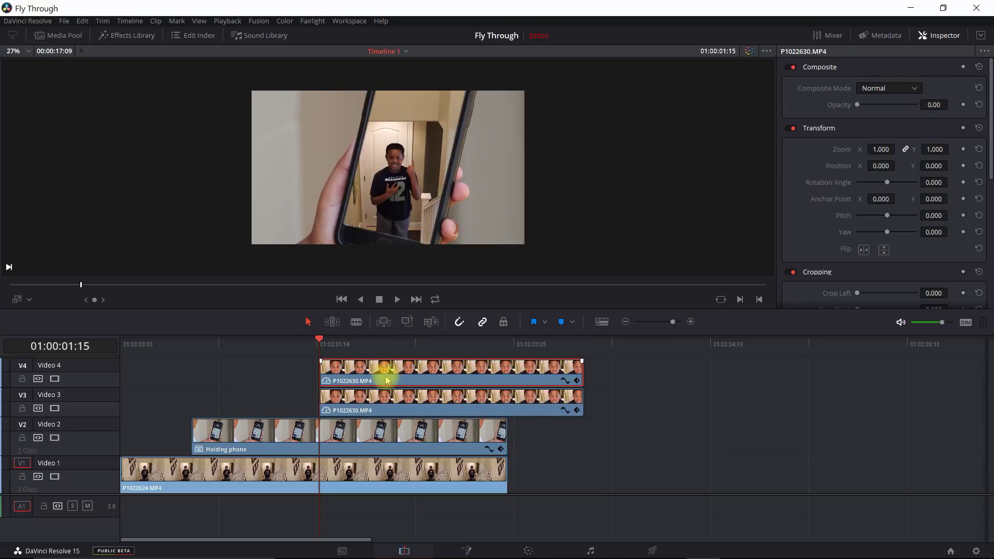
{"action": "left_click", "coordinate": [385, 346]}
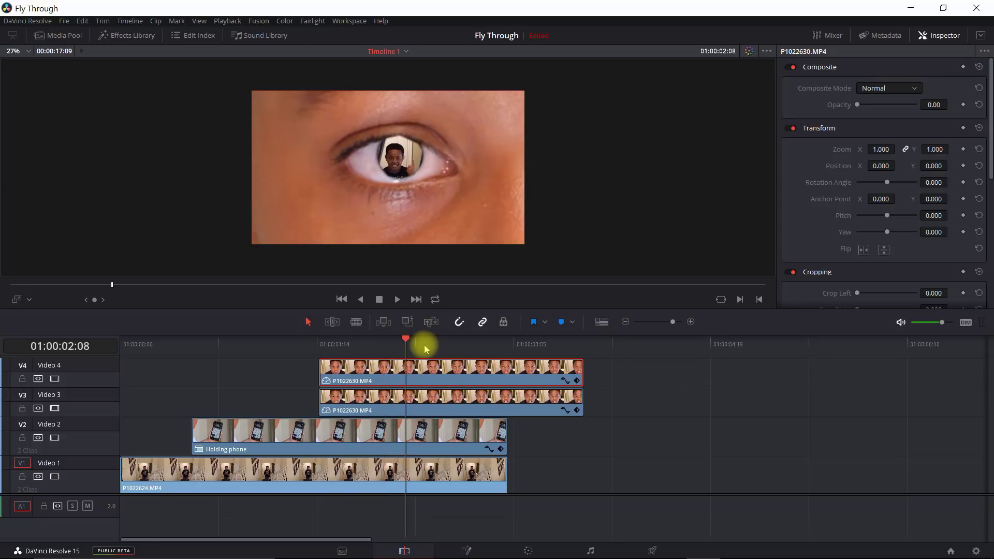
{"action": "left_click", "coordinate": [425, 346]}
{"action": "key", "text": "Left"}
{"action": "key", "text": "Left"}
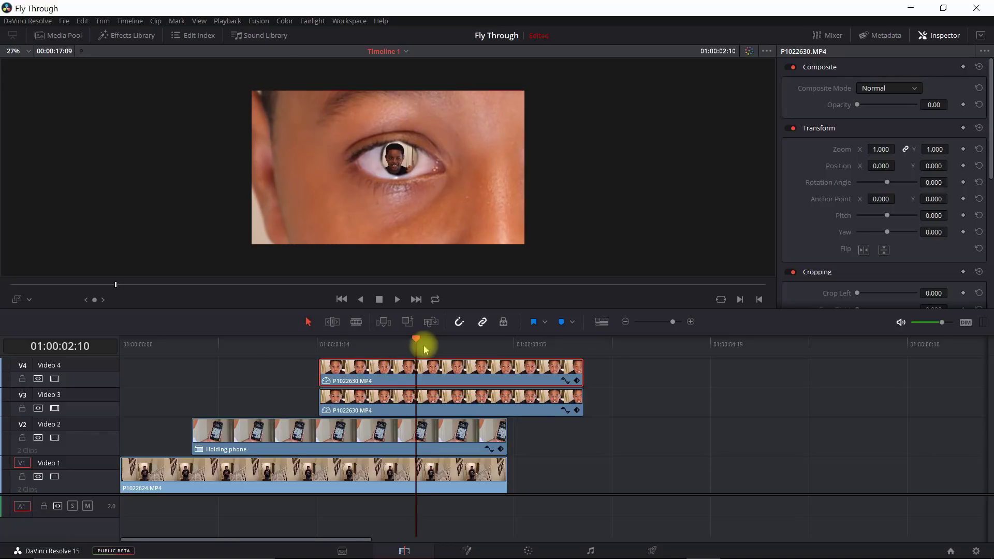
{"action": "left_click", "coordinate": [963, 105]}
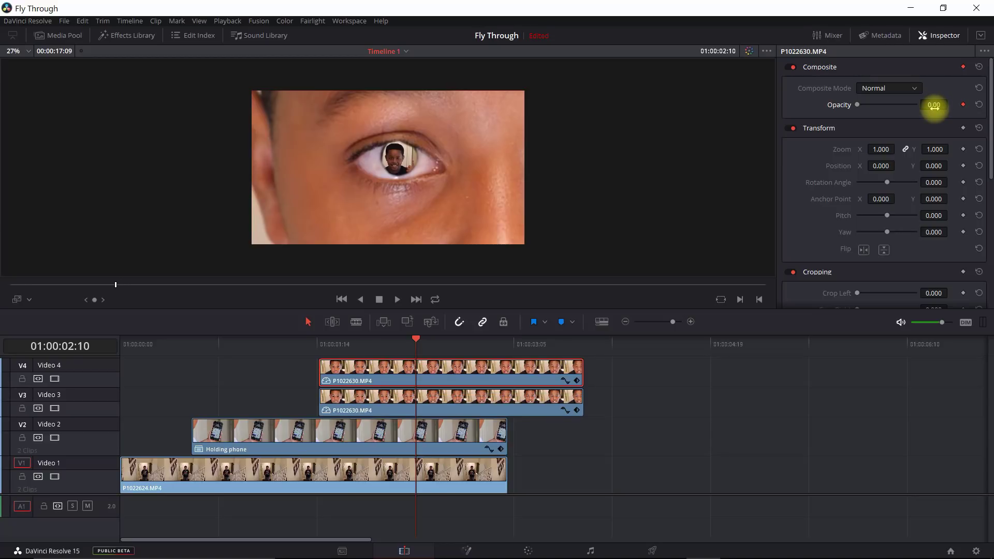
Keyframe the Video 4 clip's opacity at 100 on frame 01:00:02:19, where both eyes are in view
{"action": "key", "text": "space"}
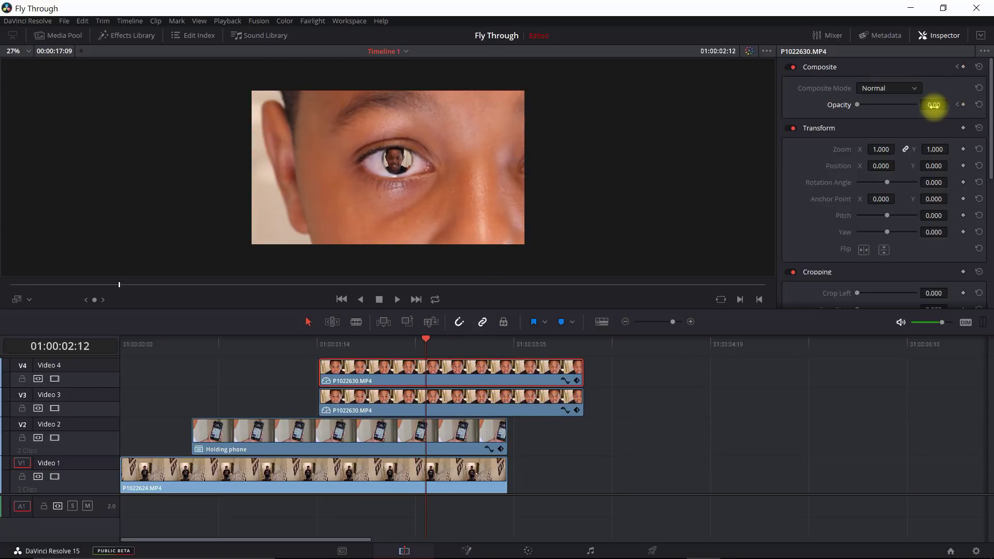
{"action": "key", "text": "Right"}
{"action": "key", "text": "Right"}
{"action": "key", "text": "Right"}
{"action": "key", "text": "Right"}
{"action": "key", "text": "Right"}
{"action": "key", "text": "Right"}
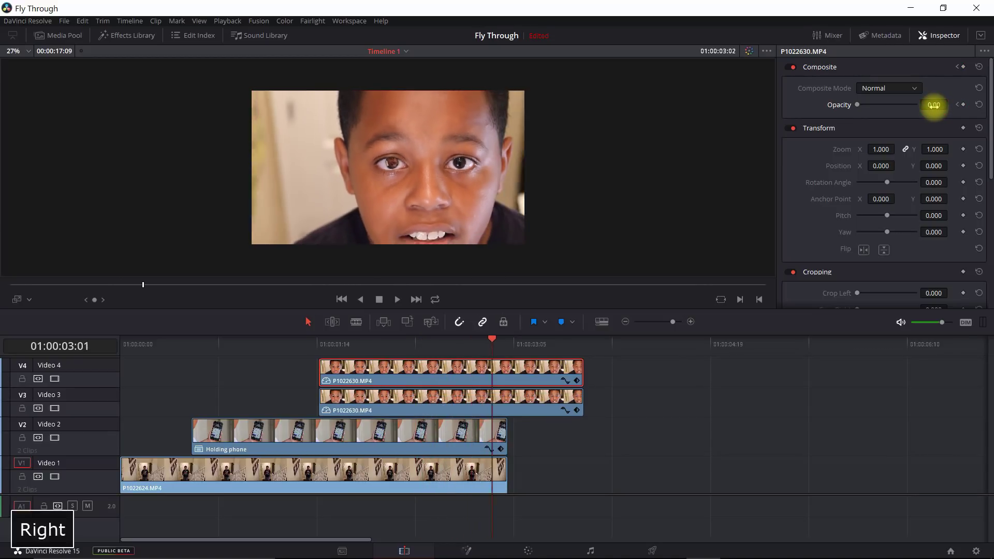
{"action": "key", "text": "Left"}
{"action": "key", "text": "Left"}
{"action": "key", "text": "Left"}
{"action": "key", "text": "Left"}
{"action": "key", "text": "Left"}
{"action": "key", "text": "Left"}
{"action": "key", "text": "Left"}
{"action": "key", "text": "Left"}
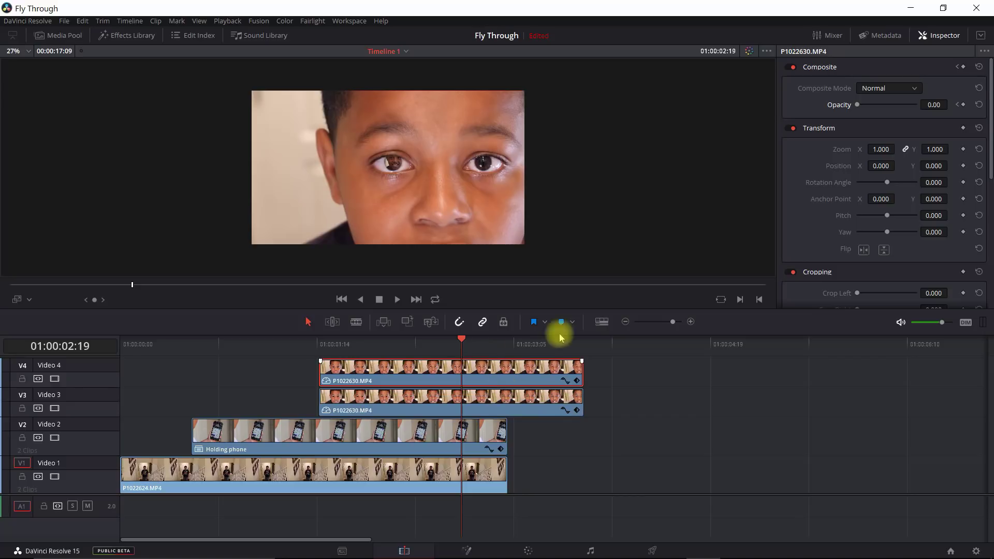
{"action": "left_click", "coordinate": [964, 105]}
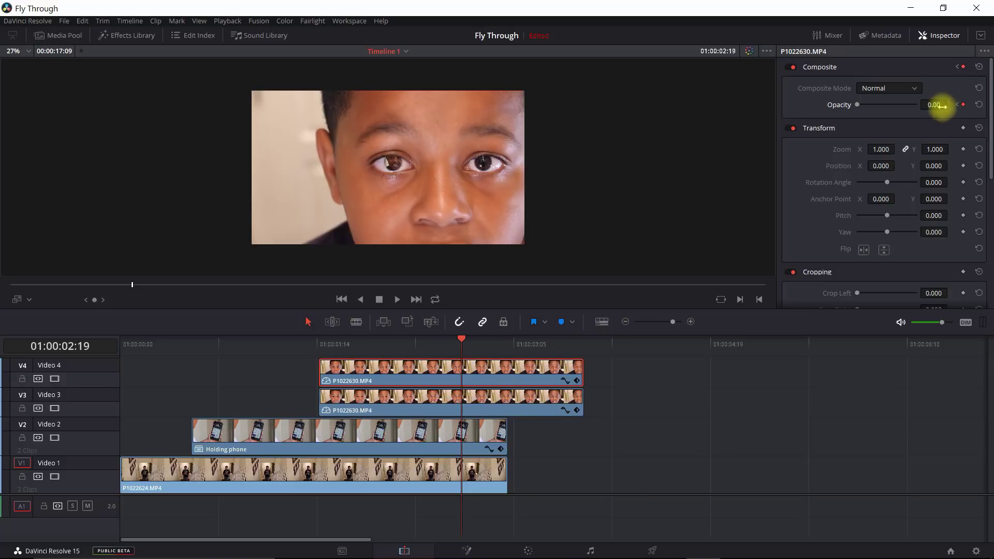
{"action": "left_click_drag", "start_coordinate": [857, 105], "coordinate": [926, 103]}
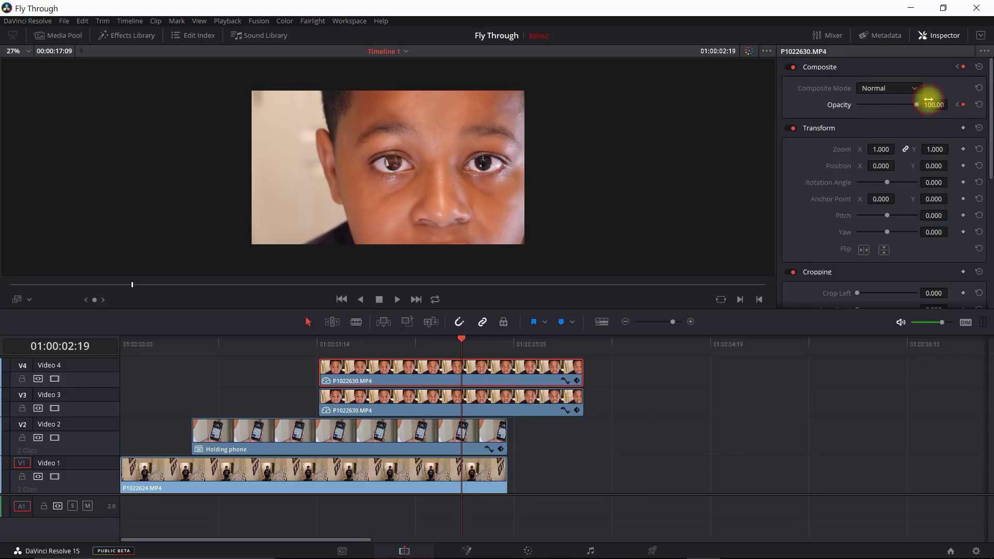
Step back and forth through the frames around the Video 4 clip's opacity fade to examine whether the iris changes
{"action": "key", "text": "Right"}
{"action": "key", "text": "Right"}
{"action": "key", "text": "Right"}
{"action": "key", "text": "Right"}
{"action": "key", "text": "Right"}
{"action": "key", "text": "Right"}
{"action": "key", "text": "Right"}
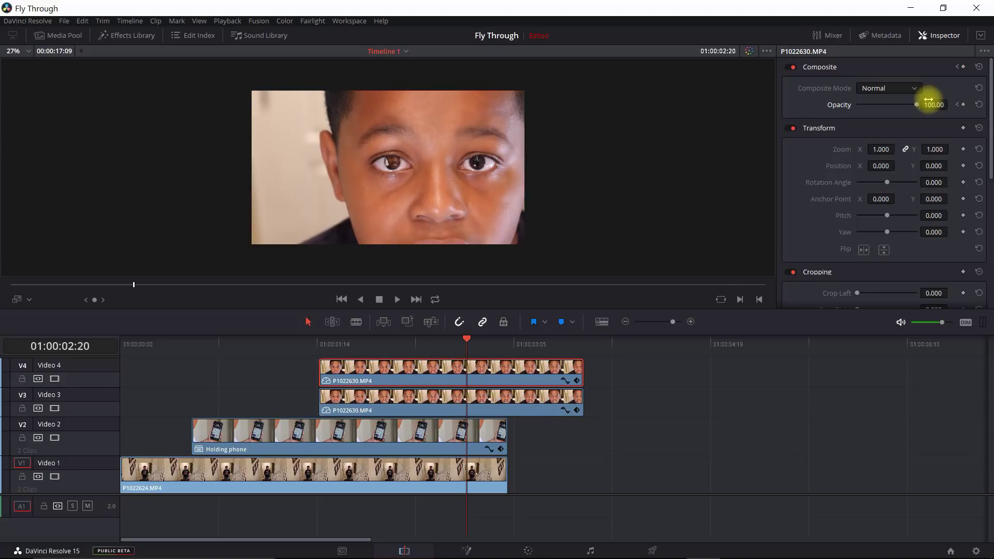
{"action": "key", "text": "Left"}
{"action": "key", "text": "Left"}
{"action": "key", "text": "Left"}
{"action": "key", "text": "Left"}
{"action": "key", "text": "Left"}
{"action": "key", "text": "Left"}
{"action": "key", "text": "Left"}
{"action": "key", "text": "Left"}
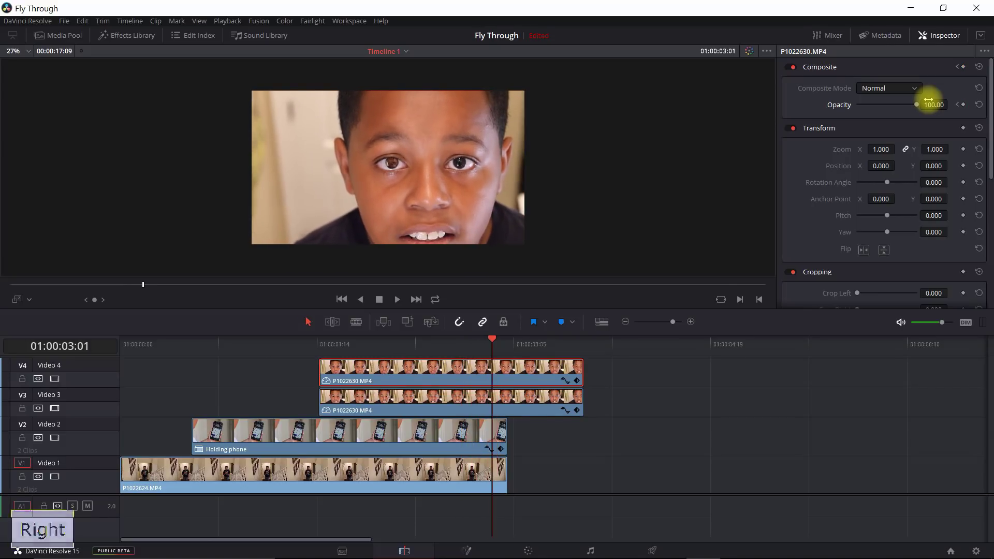
{"action": "key", "text": "Left"}
{"action": "key", "text": "Left"}
{"action": "key", "text": "Left"}
{"action": "key", "text": "Left"}
{"action": "key", "text": "Left"}
{"action": "key", "text": "Left"}
{"action": "key", "text": "Left"}
{"action": "key", "text": "Left"}
{"action": "key", "text": "Left"}
{"action": "key", "text": "Left"}
{"action": "key", "text": "Left"}
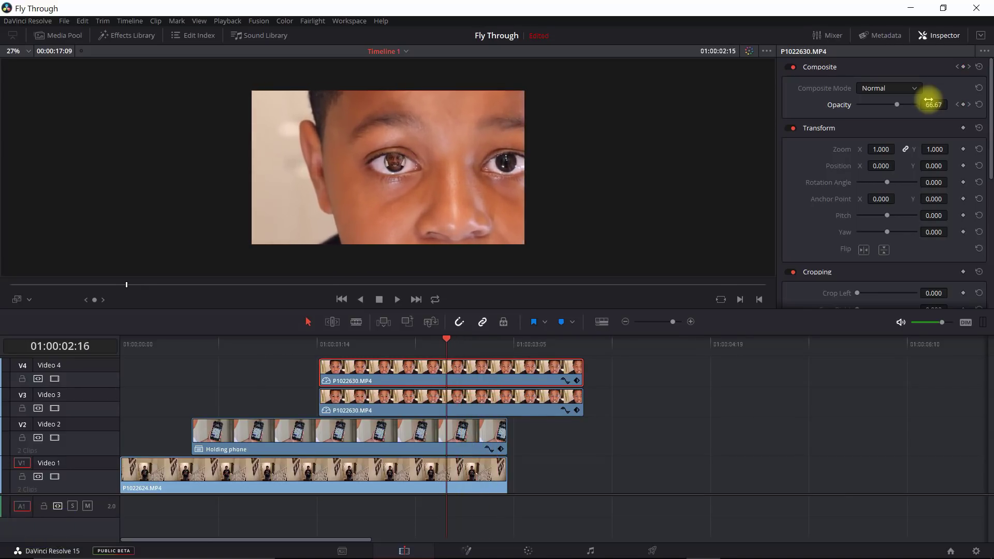
{"action": "key", "text": "Left"}
{"action": "key", "text": "Left"}
{"action": "key", "text": "Left"}
{"action": "key", "text": "Left"}
{"action": "key", "text": "Left"}
{"action": "key", "text": "Left"}
{"action": "key", "text": "Left"}
{"action": "key", "text": "Left"}
{"action": "key", "text": "Left"}
{"action": "key", "text": "Left"}
{"action": "key", "text": "Left"}
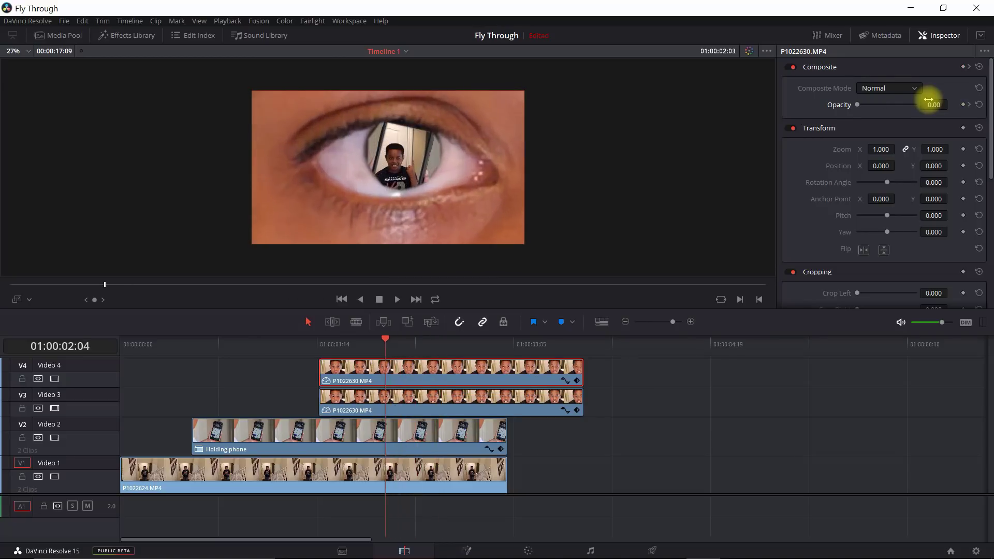
{"action": "key", "text": "Right"}
{"action": "key", "text": "Right"}
{"action": "key", "text": "Right"}
{"action": "key", "text": "Right"}
{"action": "key", "text": "Right"}
{"action": "key", "text": "Right"}
{"action": "key", "text": "Right"}
{"action": "key", "text": "Right"}
{"action": "key", "text": "Right"}
{"action": "key", "text": "Right"}
{"action": "key", "text": "Right"}
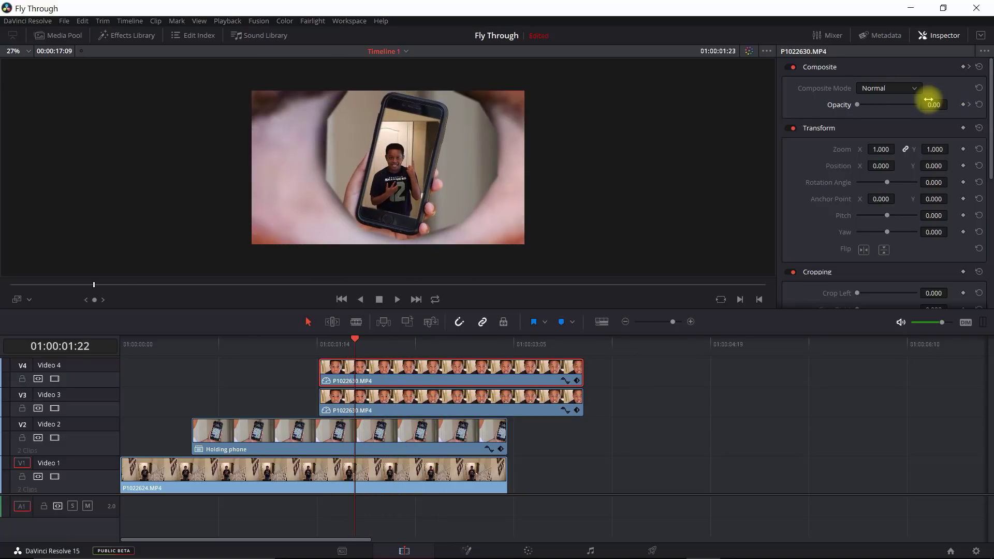
{"action": "key", "text": "Right"}
{"action": "key", "text": "Right"}
{"action": "key", "text": "Right"}
{"action": "key", "text": "Right"}
{"action": "key", "text": "Right"}
{"action": "key", "text": "Right"}
{"action": "key", "text": "Right"}
{"action": "key", "text": "Right"}
{"action": "key", "text": "Right"}
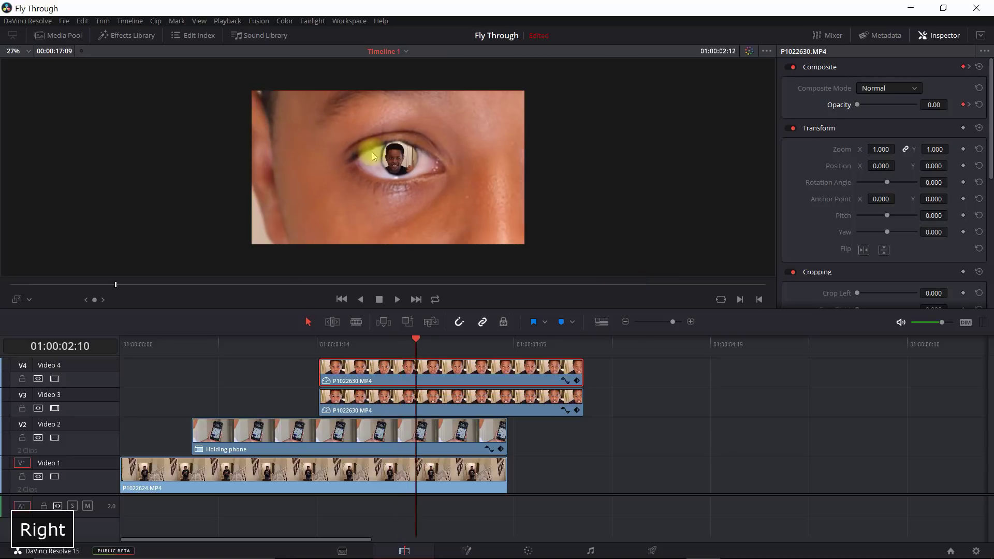
{"action": "key", "text": "Right"}
{"action": "key", "text": "Right"}
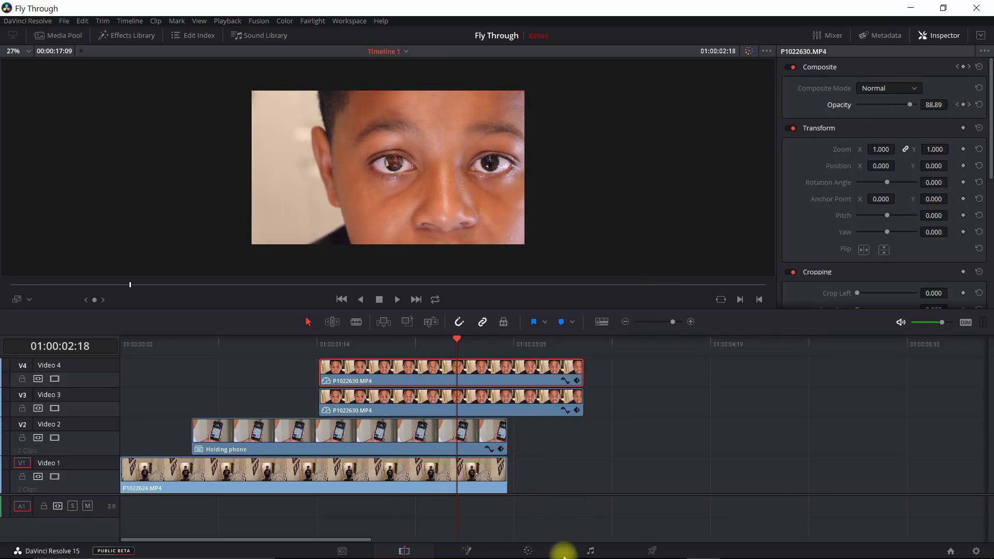
Delete node 02, which holds the tracked iris mask, from the Video 4 clip's color grade
{"action": "left_click", "coordinate": [528, 550]}
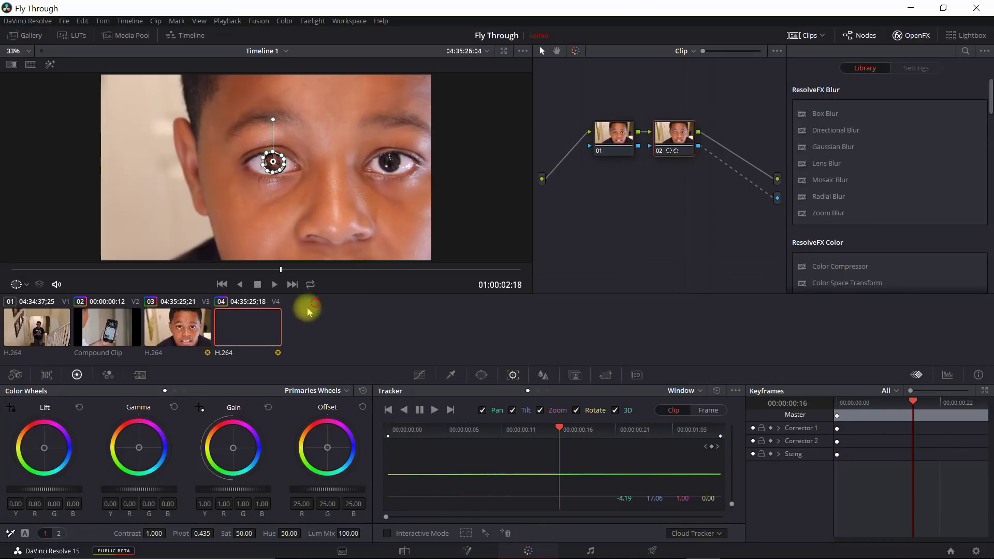
{"action": "left_click", "coordinate": [168, 333]}
{"action": "left_click", "coordinate": [237, 334]}
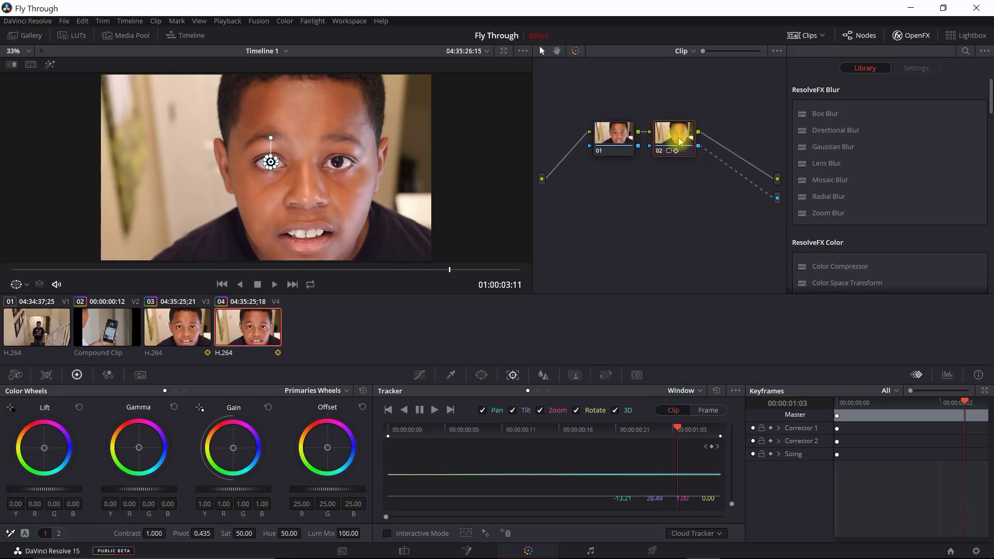
{"action": "right_click", "coordinate": [665, 133]}
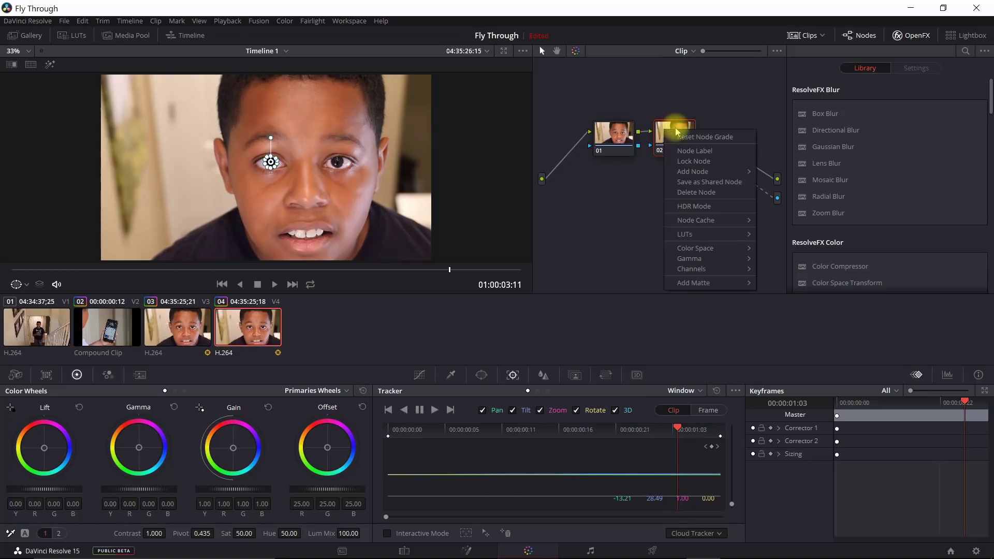
{"action": "left_click", "coordinate": [689, 192]}
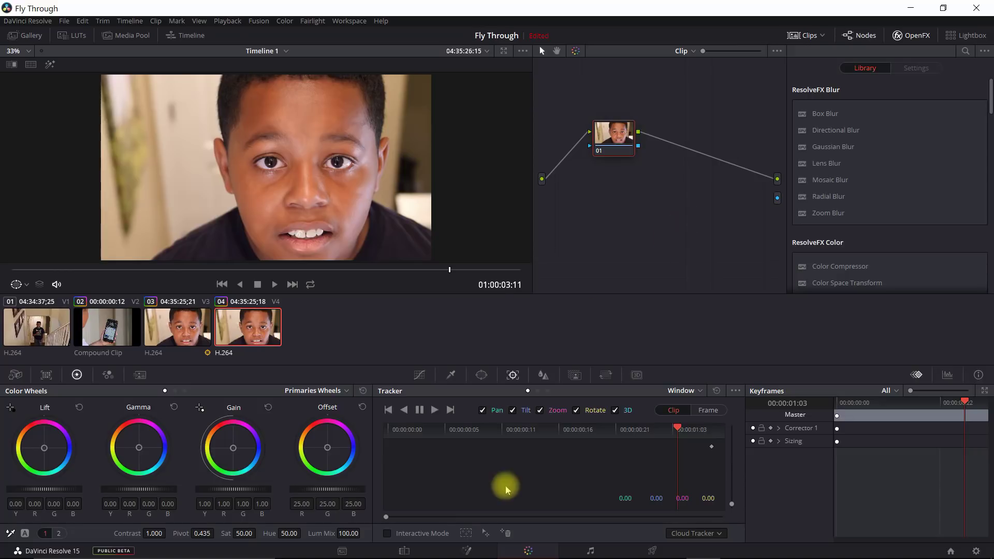
Return to the edit timeline and step forward from 01:00:02:09 to examine the fade to the unmasked eye
{"action": "left_click", "coordinate": [403, 550]}
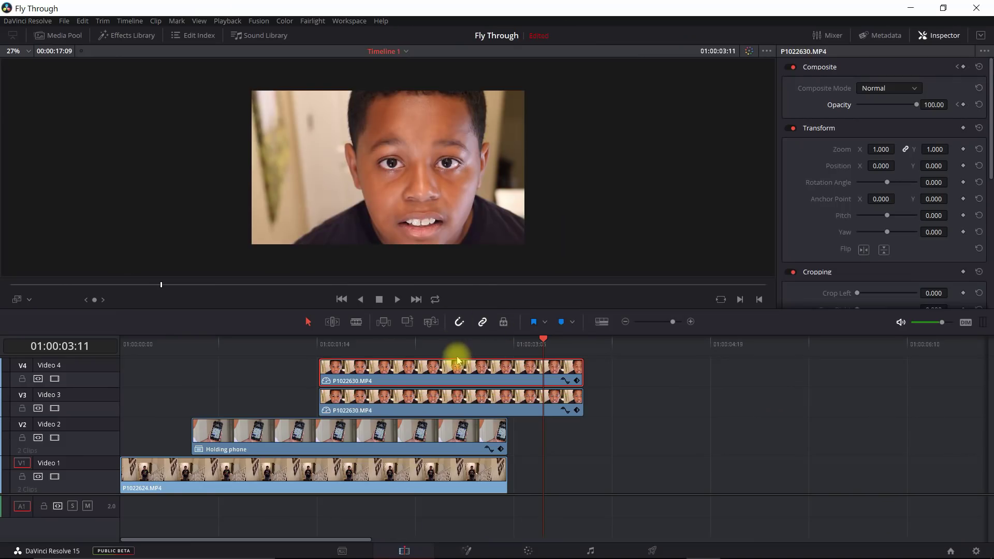
{"action": "left_click", "coordinate": [411, 346]}
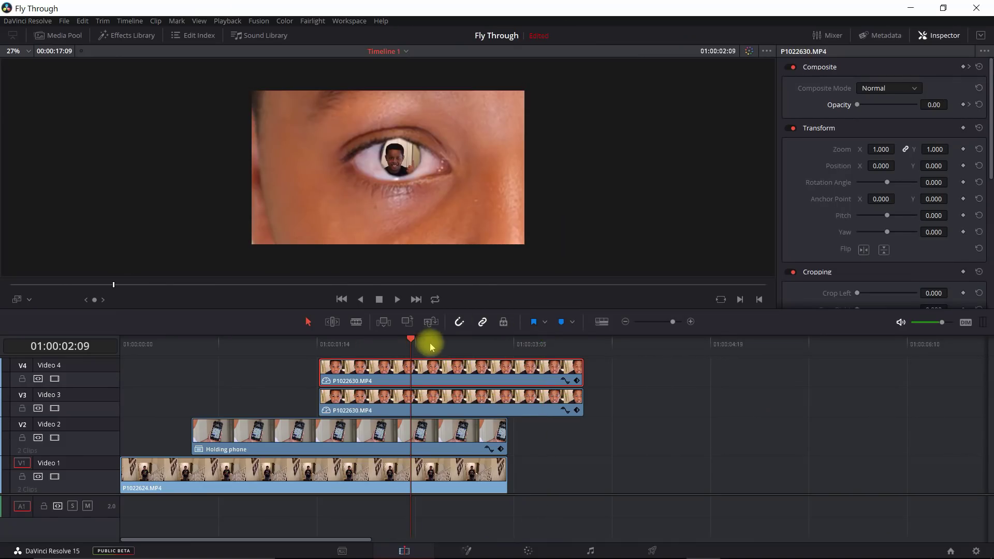
{"action": "key", "text": "Right"}
{"action": "key", "text": "Right"}
{"action": "key", "text": "Right"}
{"action": "key", "text": "Right"}
{"action": "key", "text": "Right"}
{"action": "key", "text": "Right"}
{"action": "key", "text": "Right"}
{"action": "key", "text": "Right"}
{"action": "key", "text": "Right"}
{"action": "key", "text": "Right"}
{"action": "key", "text": "Right"}
{"action": "key", "text": "Right"}
{"action": "key", "text": "Right"}
{"action": "key", "text": "Right"}
{"action": "key", "text": "Right"}
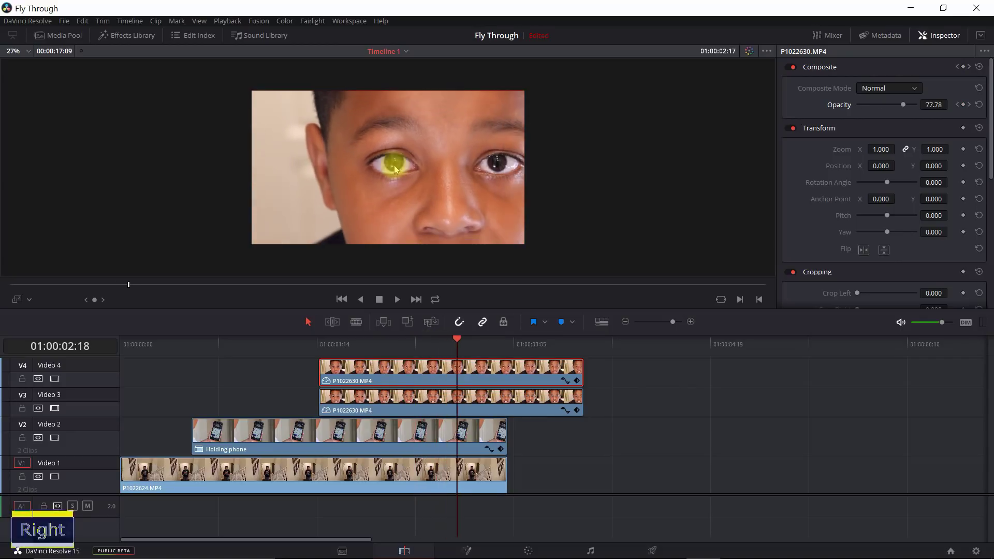
{"action": "key", "text": "Right"}
{"action": "key", "text": "Right"}
{"action": "key", "text": "Right"}
{"action": "key", "text": "Right"}
{"action": "key", "text": "Right"}
{"action": "key", "text": "Right"}
{"action": "key", "text": "Right"}
{"action": "key", "text": "Right"}
{"action": "key", "text": "Right"}
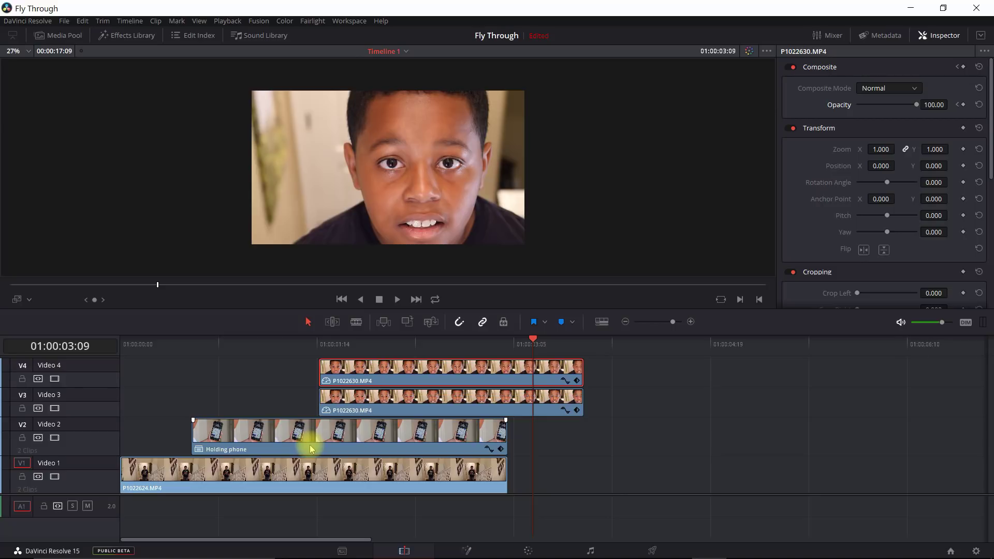
{"action": "left_click", "coordinate": [323, 369]}
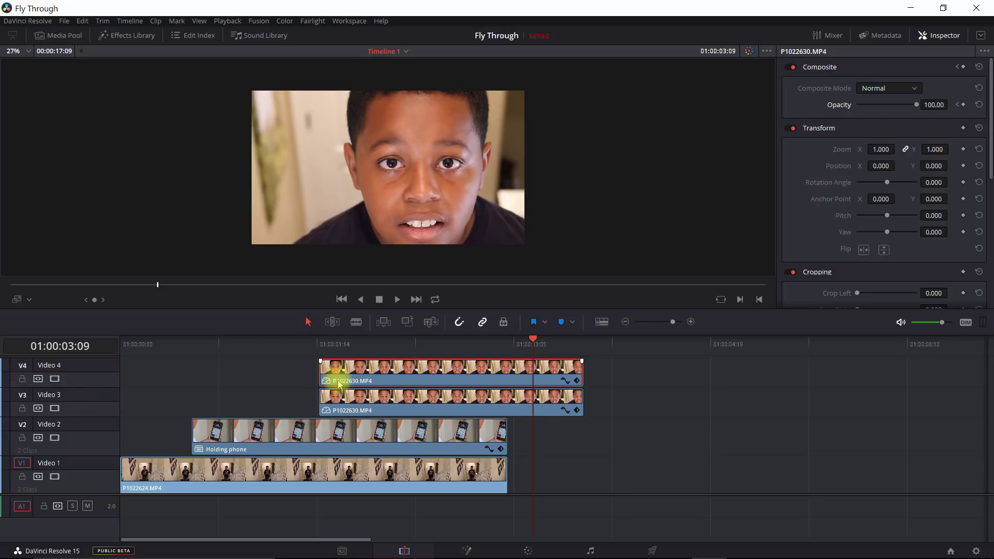